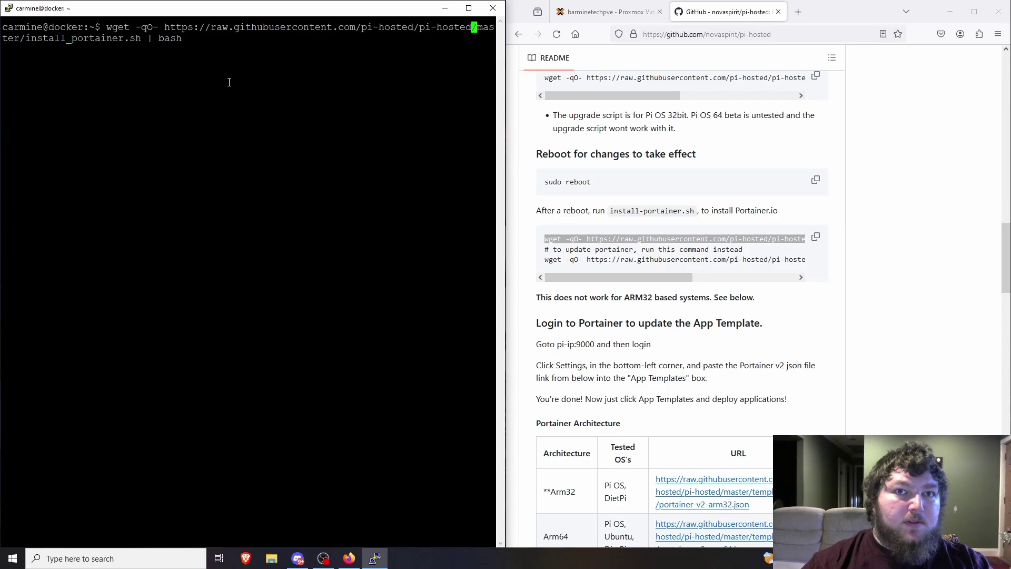
key("Left")
key("Left")
key("Left")
key("Left")
key("Left")
key("Left")
key("Left")
key("Left")
key("Left")
key("Left")
key("Left")
key("Left")
key("Left")
key("Left")
key("Left")
key("Left")
key("Left")
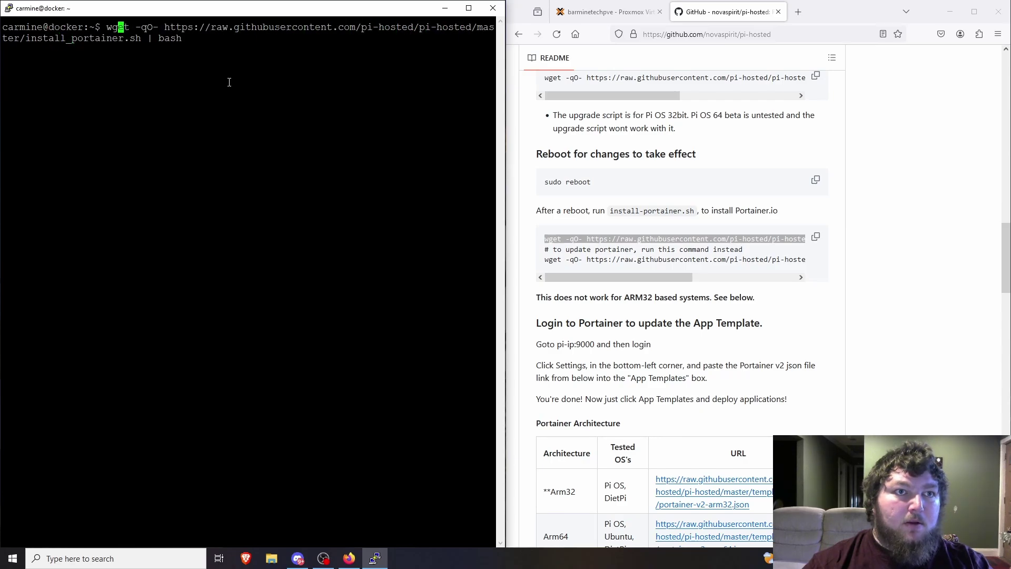
Rerun the Portainer install script with sudo and let it pull the portainer-ce image.
type("sudo")
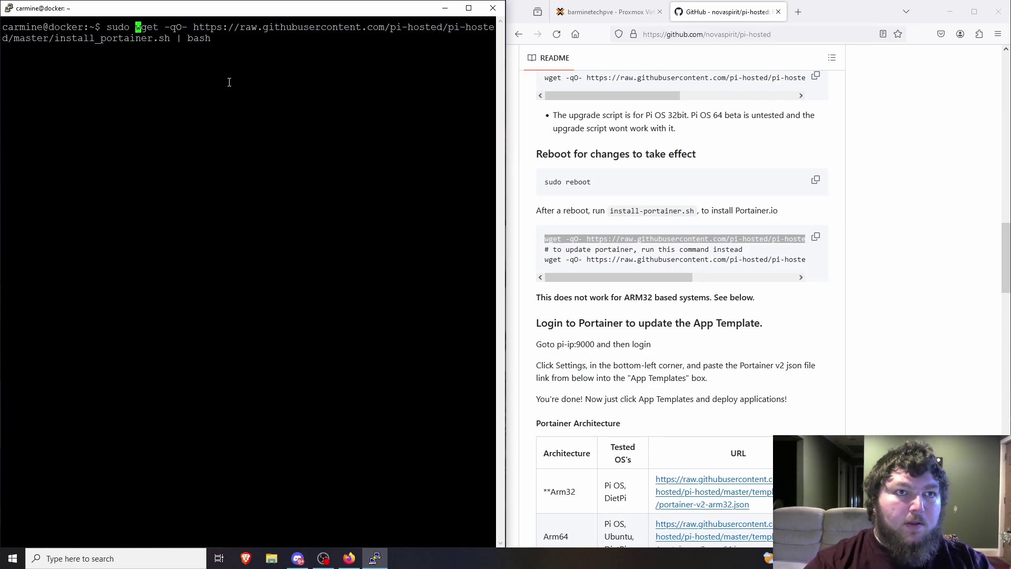
key("Return")
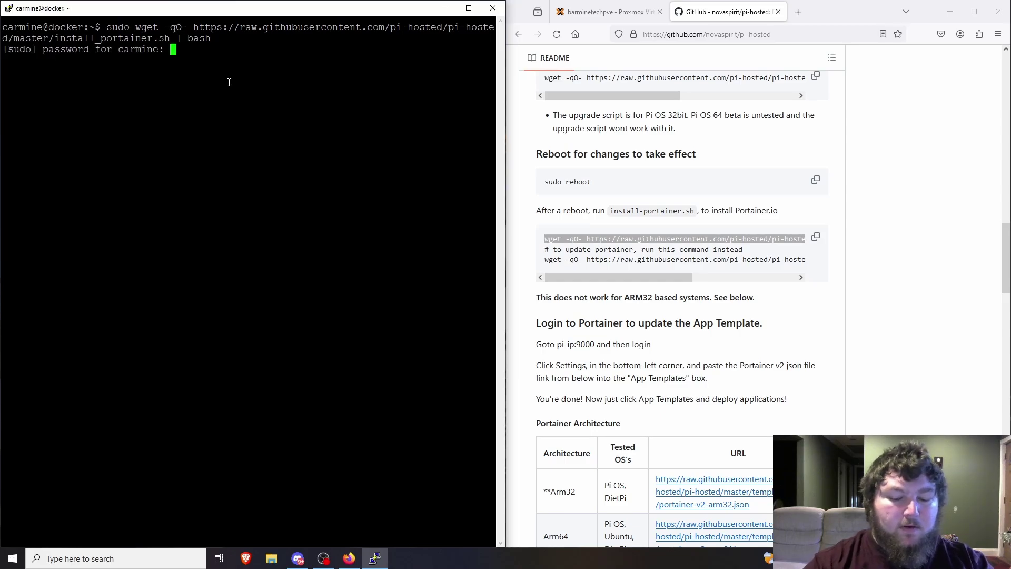
key("Return")
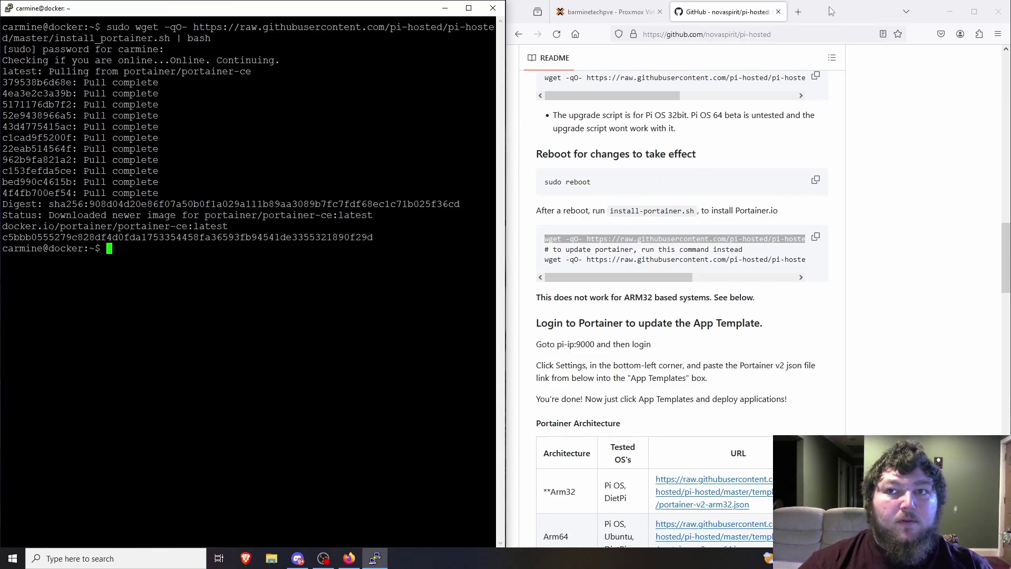
key("super+Down")
Load Portainer at 192.168.50.53:9000 in a new browser tab.
double_click(899, 107)
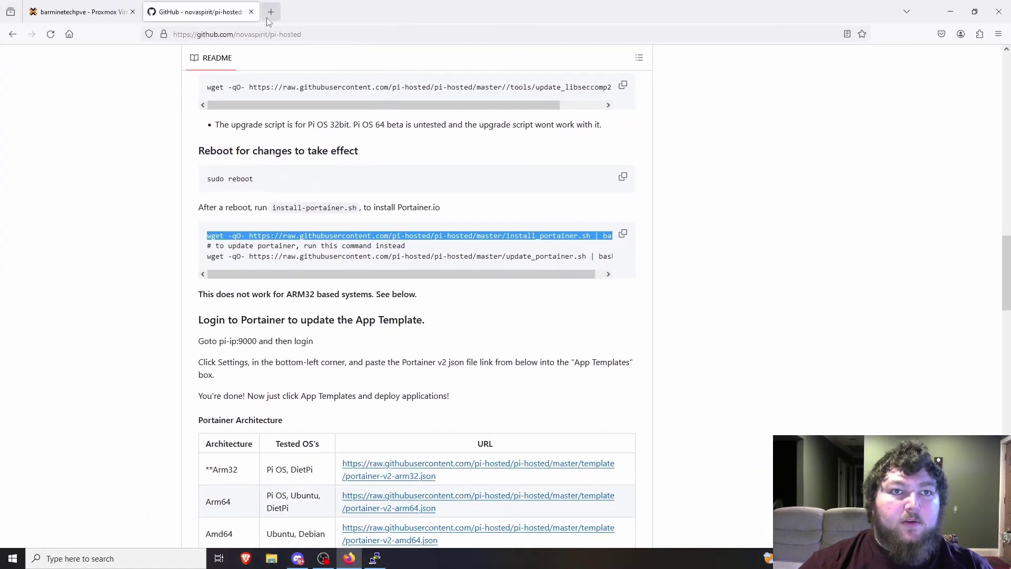
key("ctrl+t")
type("192.168.50.53")
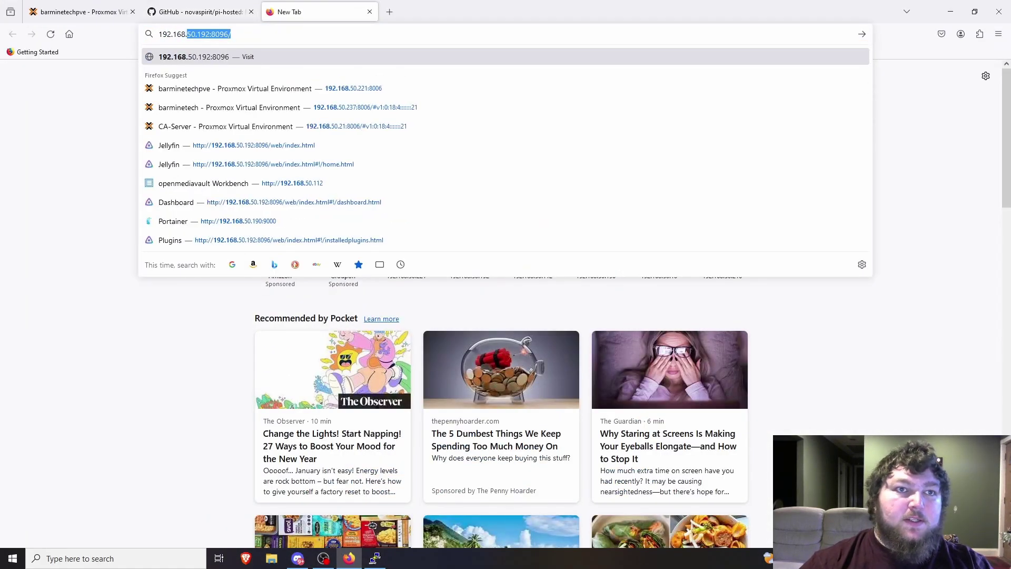
type(":")
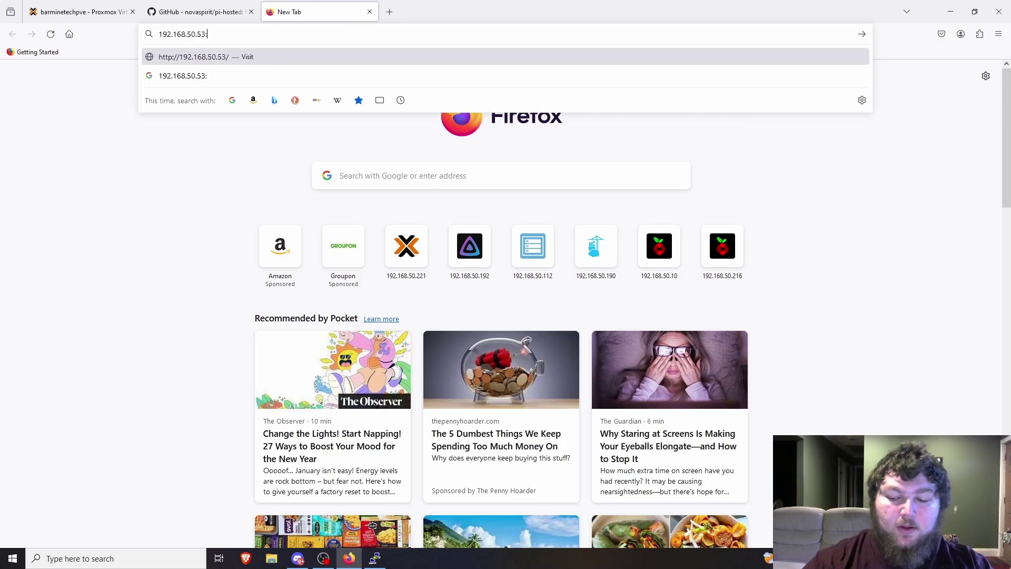
type("9000")
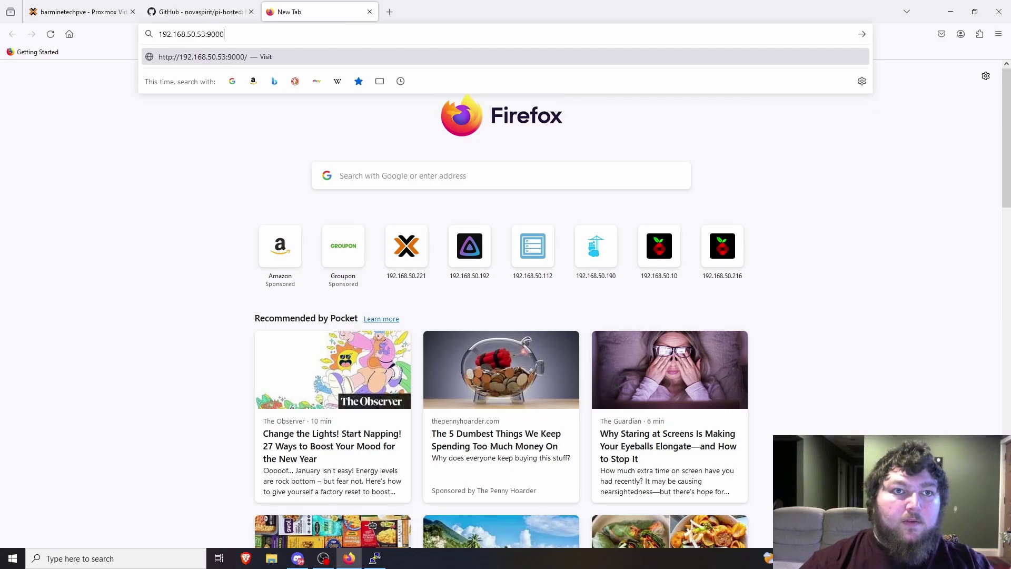
key("Return")
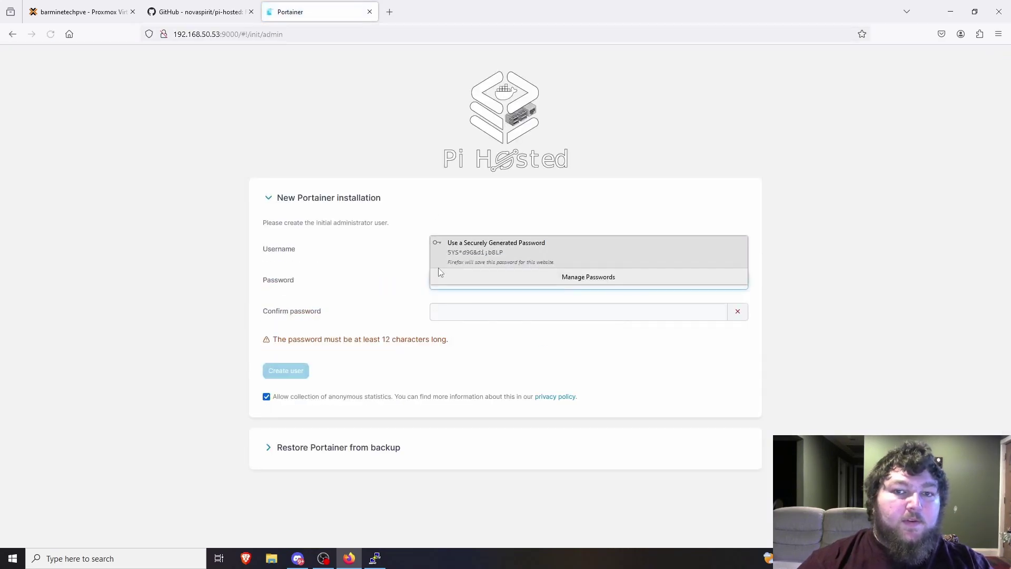
Enter the admin username and the account password in both password fields.
left_click(511, 276)
double_click(503, 256)
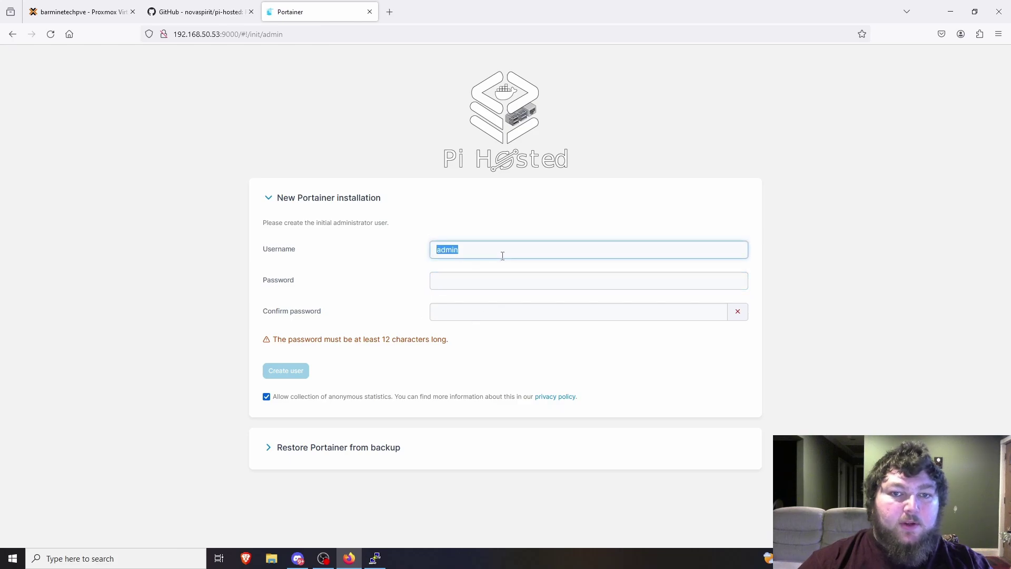
type("carmine")
key("Tab")
type("c")
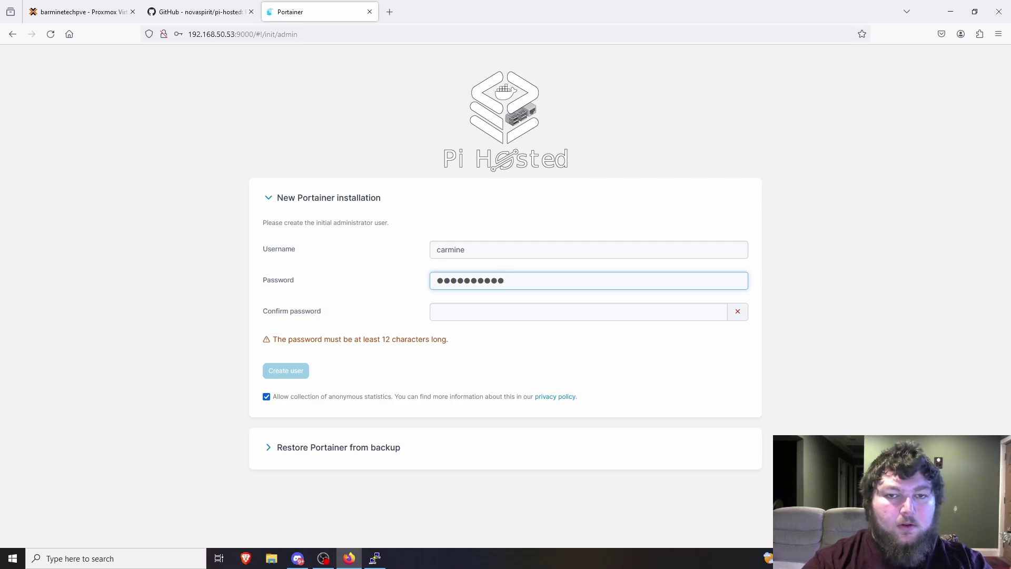
key("BackSpace")
key("BackSpace")
key("BackSpace")
key("BackSpace")
key("BackSpace")
key("BackSpace")
key("BackSpace")
key("BackSpace")
key("BackSpace")
key("BackSpace")
key("BackSpace")
type("c")
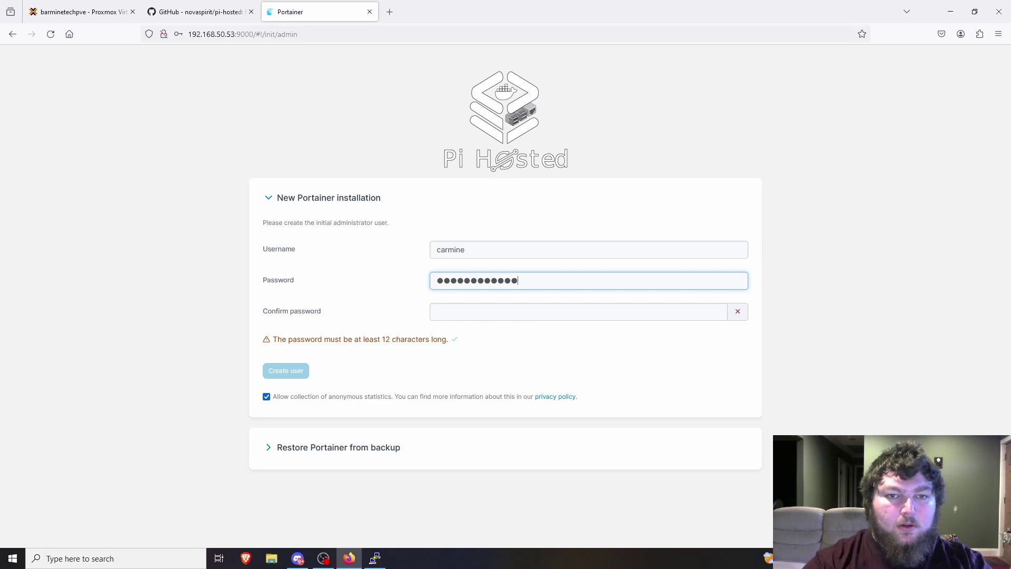
key("Tab")
type("c")
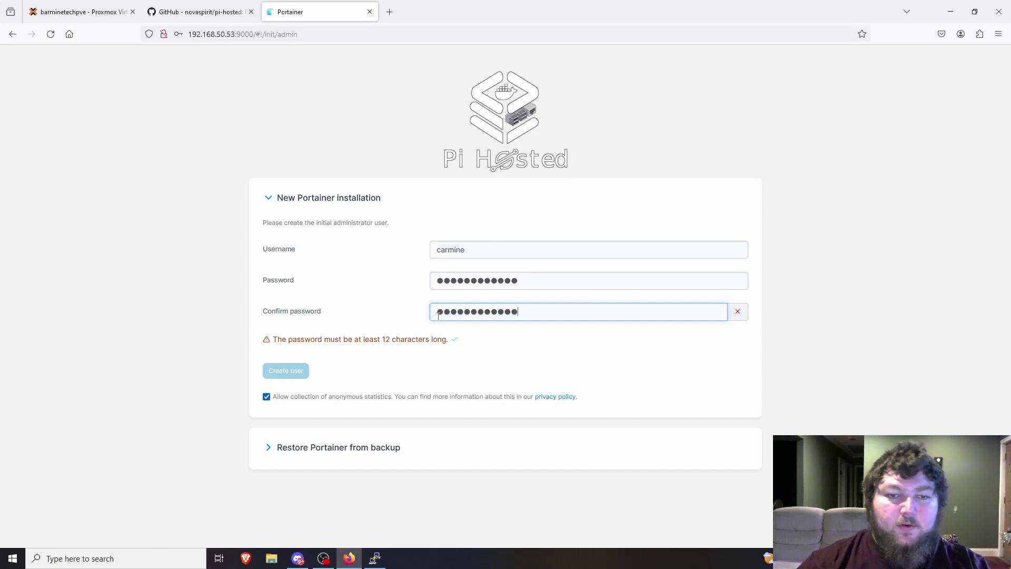
Turn off anonymous statistics and create the administrator account, declining to save the password.
left_click(267, 397)
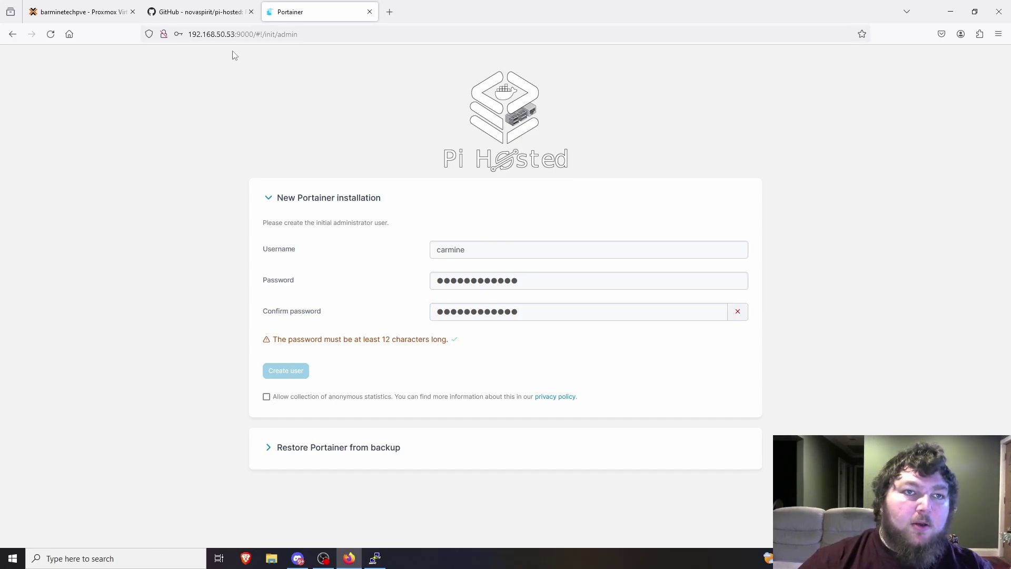
left_click_drag(236, 34, 222, 34)
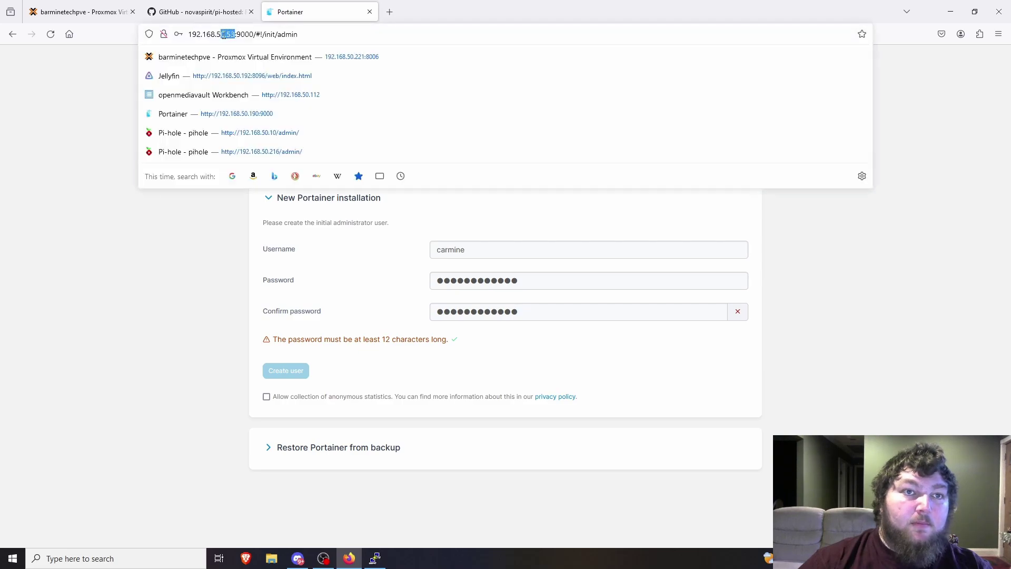
left_click(114, 126)
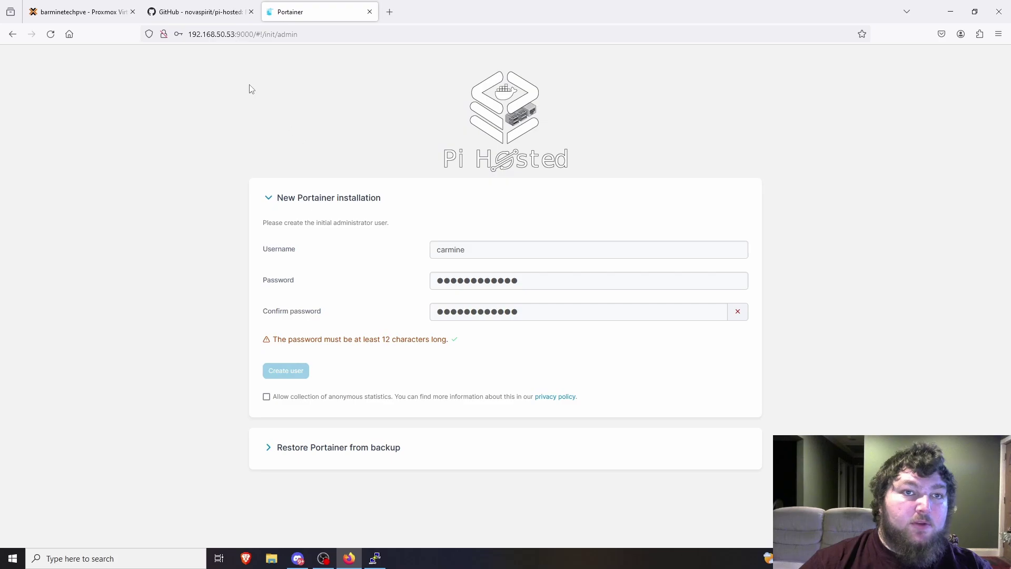
left_click(253, 35)
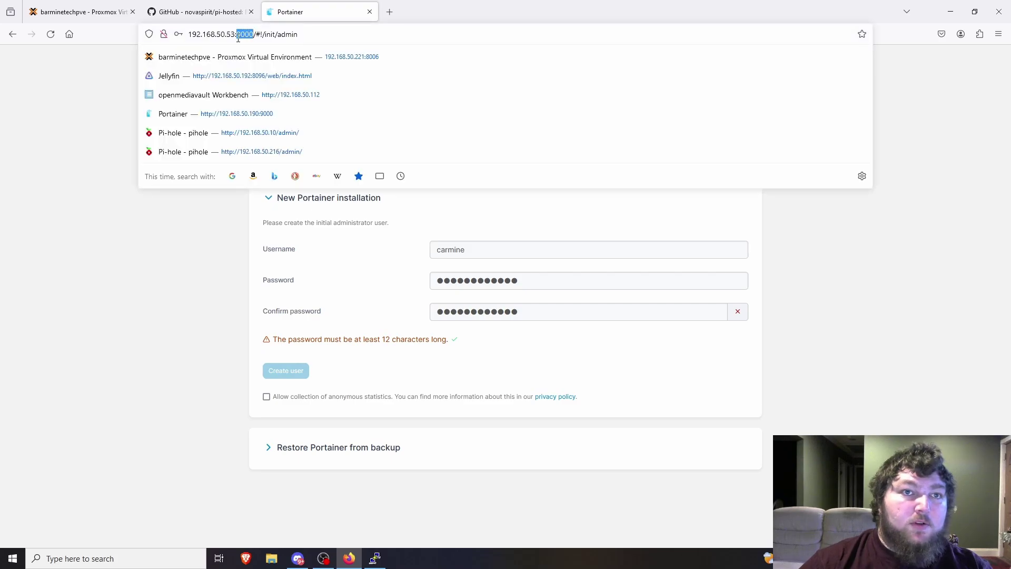
left_click(119, 117)
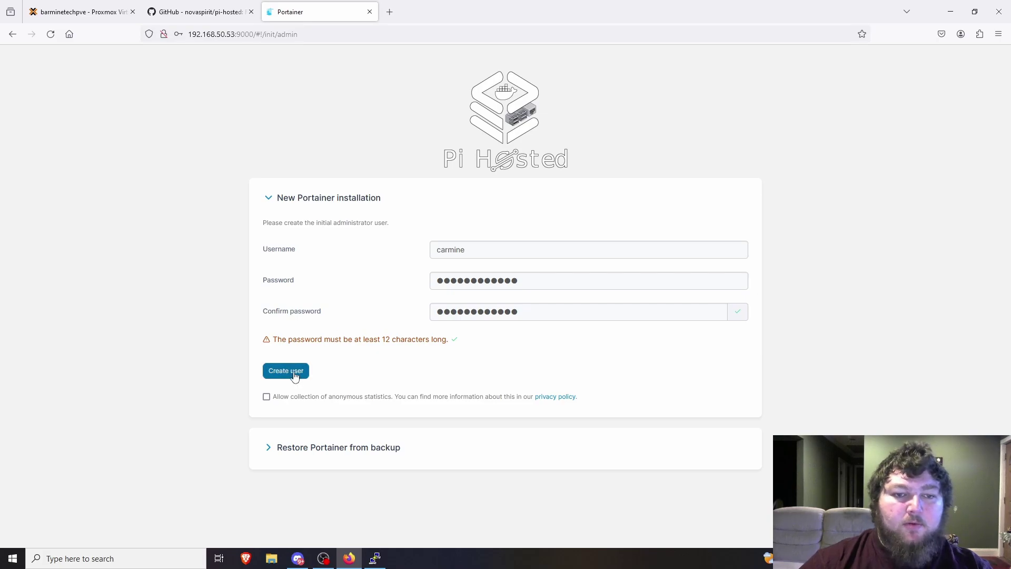
left_click(294, 376)
left_click(323, 164)
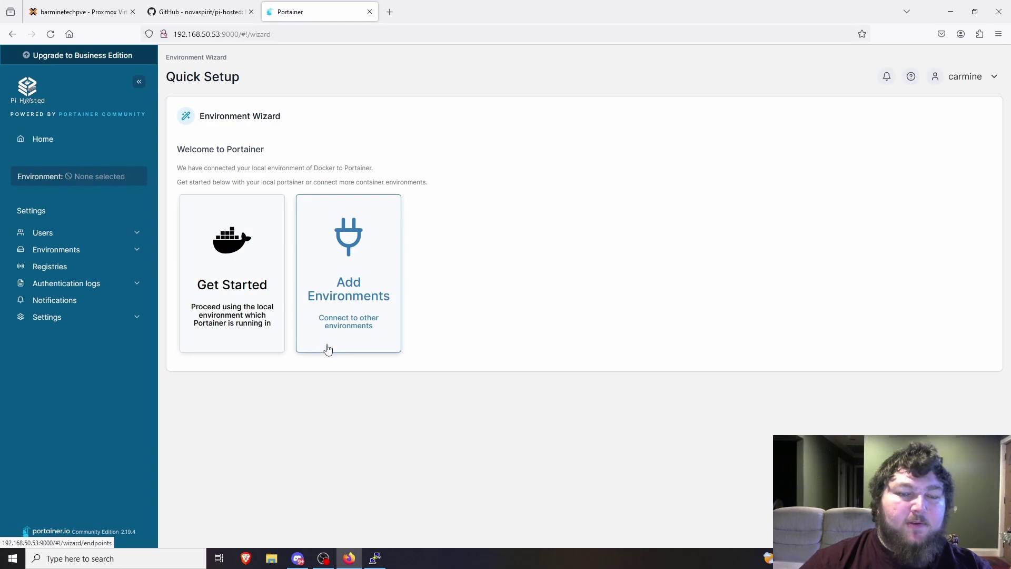
Continue with the local Docker environment and copy the Amd64 template link from the pi-hosted README.
left_click(232, 311)
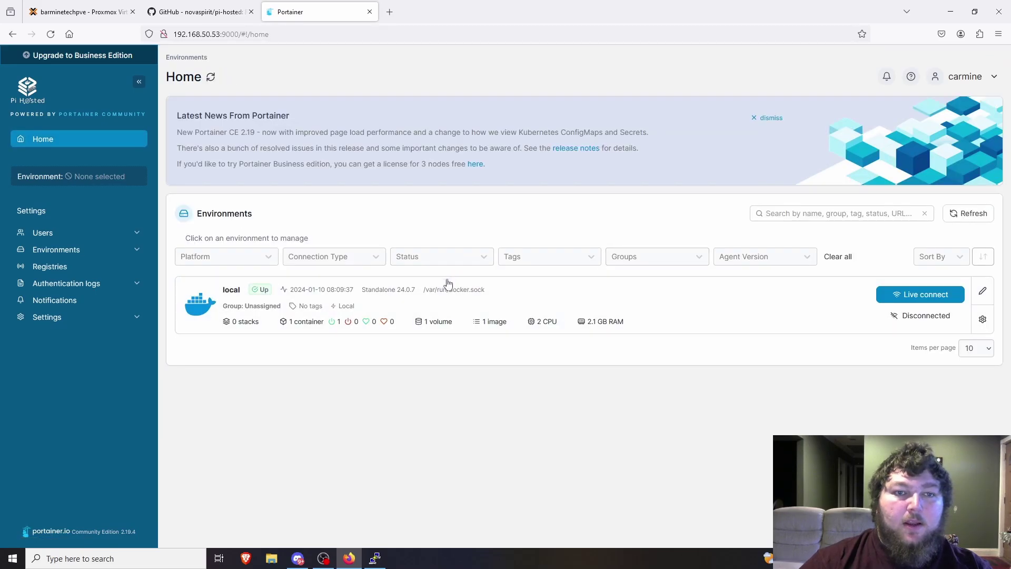
left_click(186, 12)
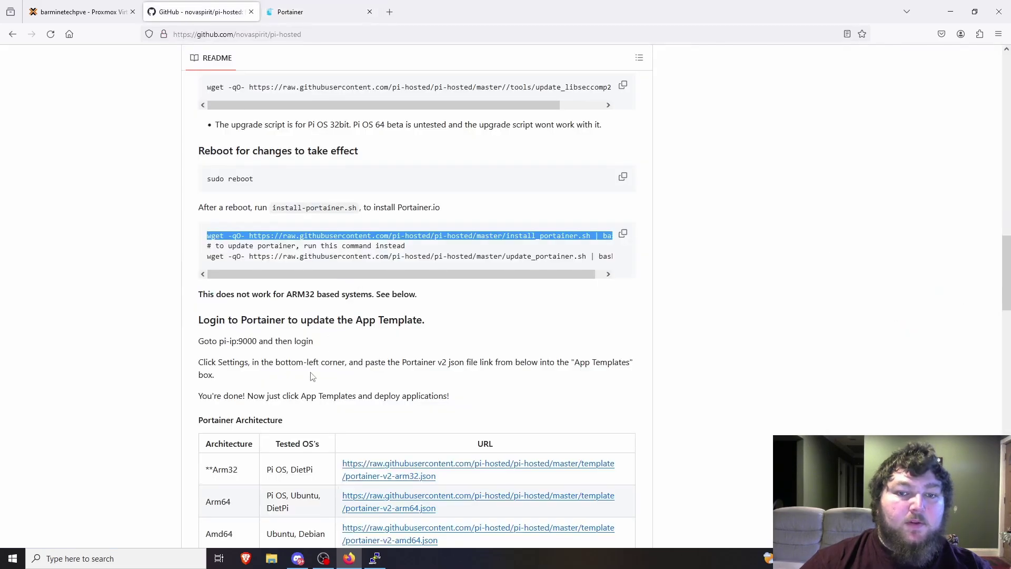
scroll(258, 374, "down", 3)
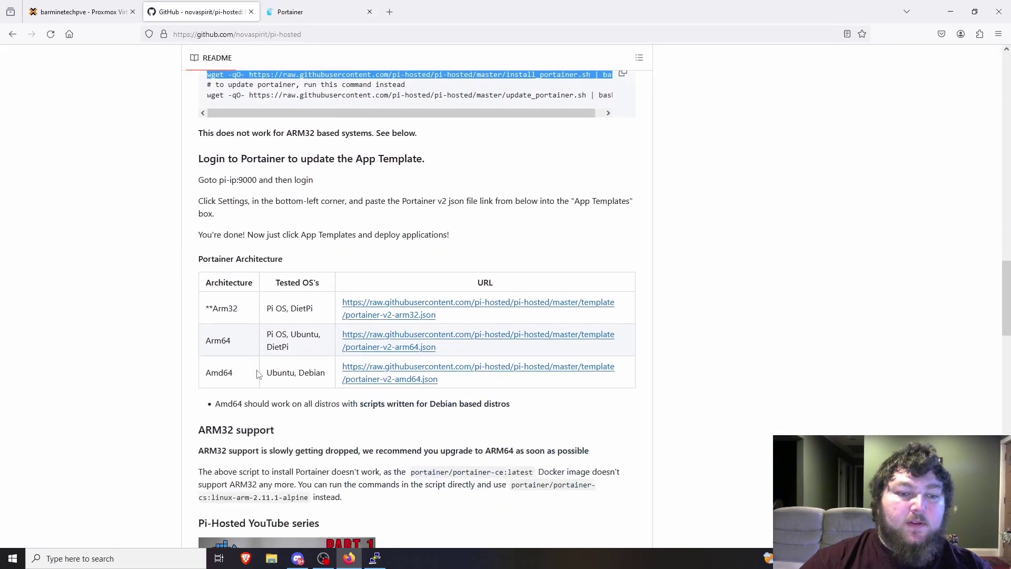
right_click(378, 370)
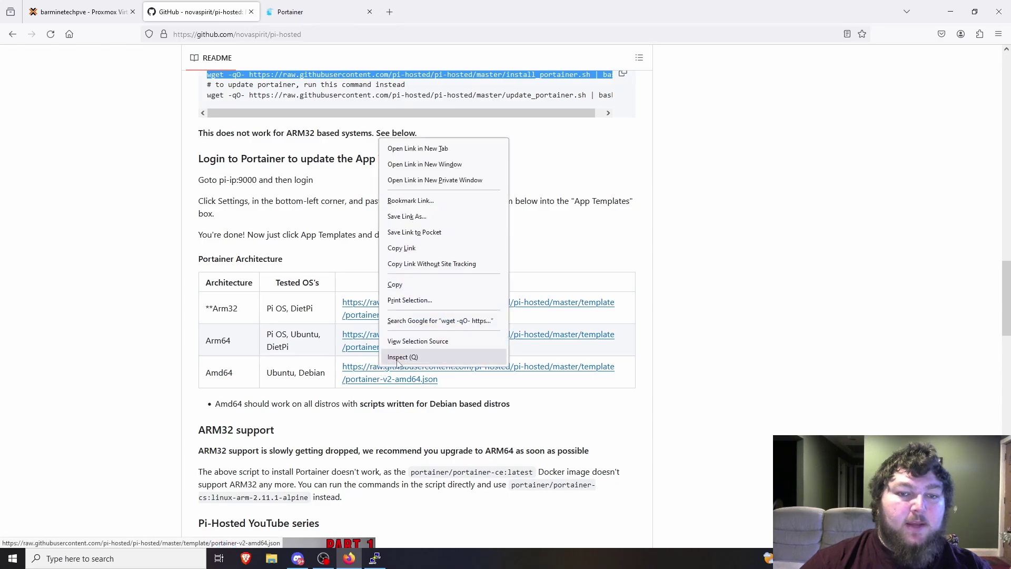
left_click(411, 286)
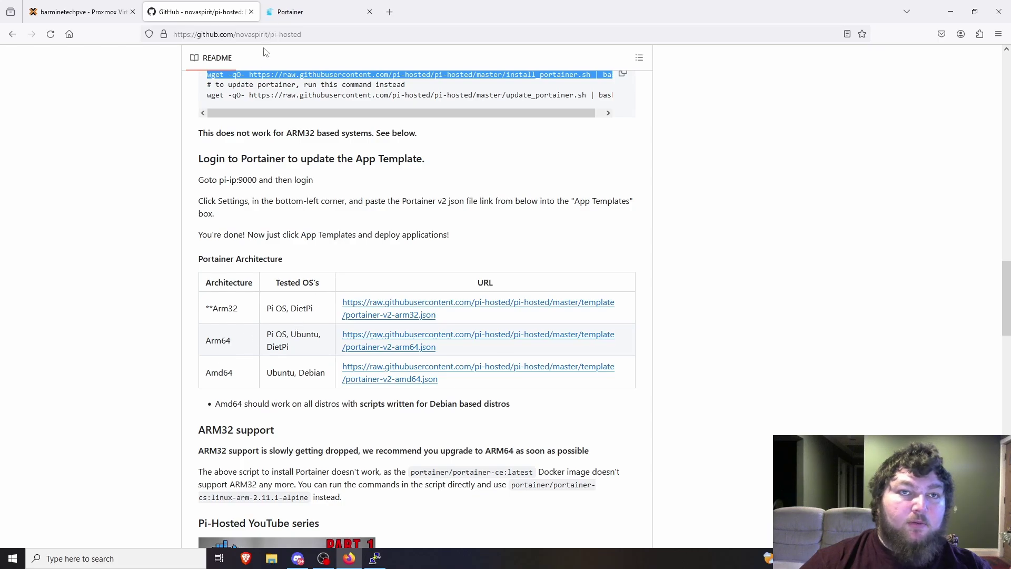
Open Portainer's Settings and Environments pages, ending back on Settings.
left_click(291, 12)
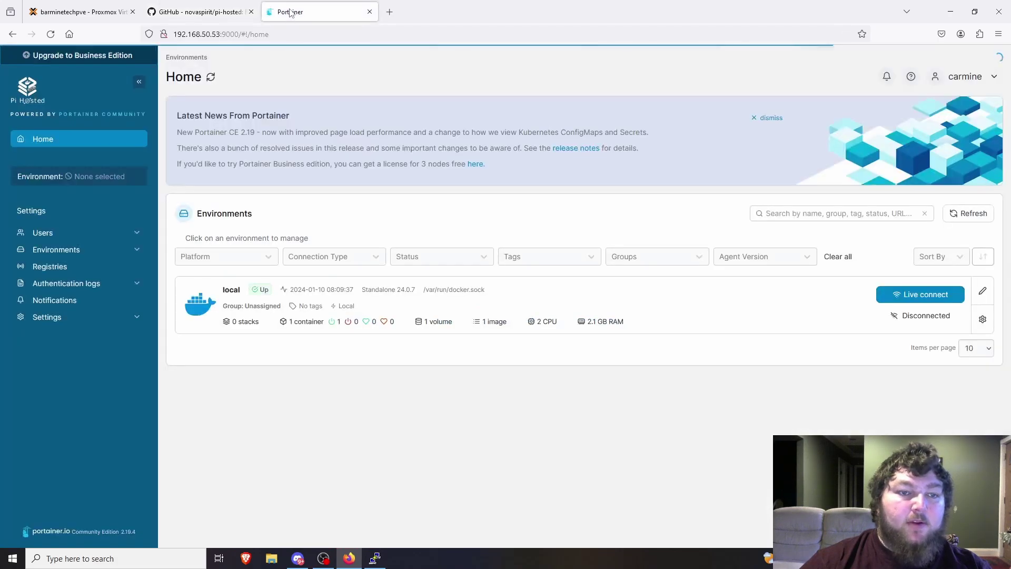
left_click(53, 318)
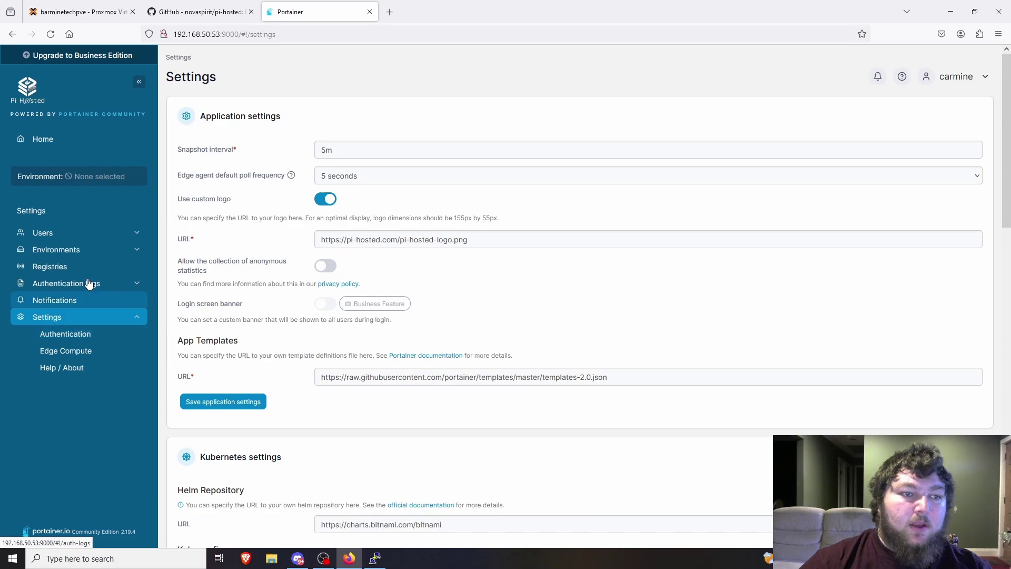
left_click(76, 250)
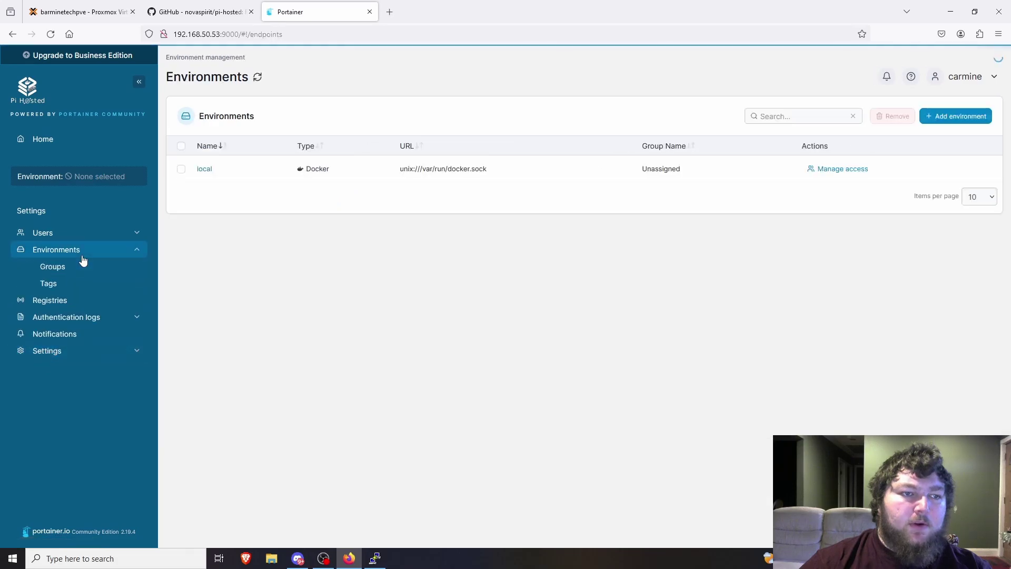
left_click(62, 353)
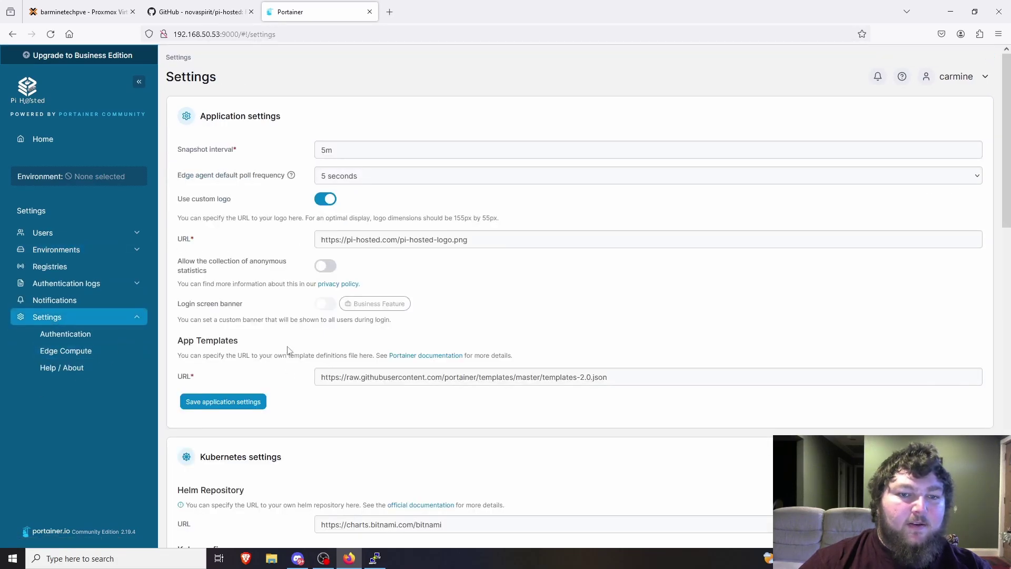
Clear the App Templates URL and paste the copied text in its place.
scroll(373, 285, "down", 2)
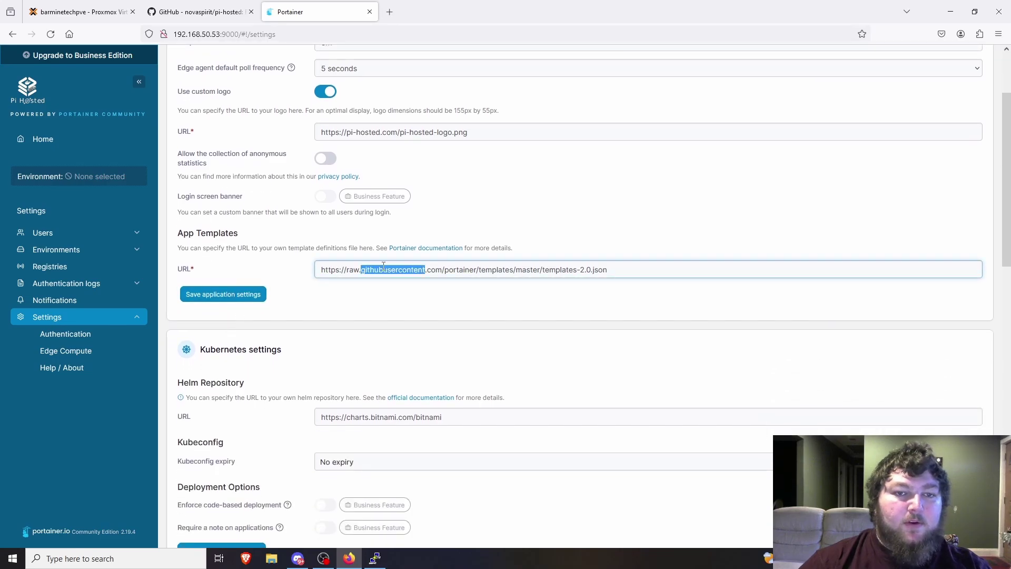
triple_click(383, 266)
key("BackSpace")
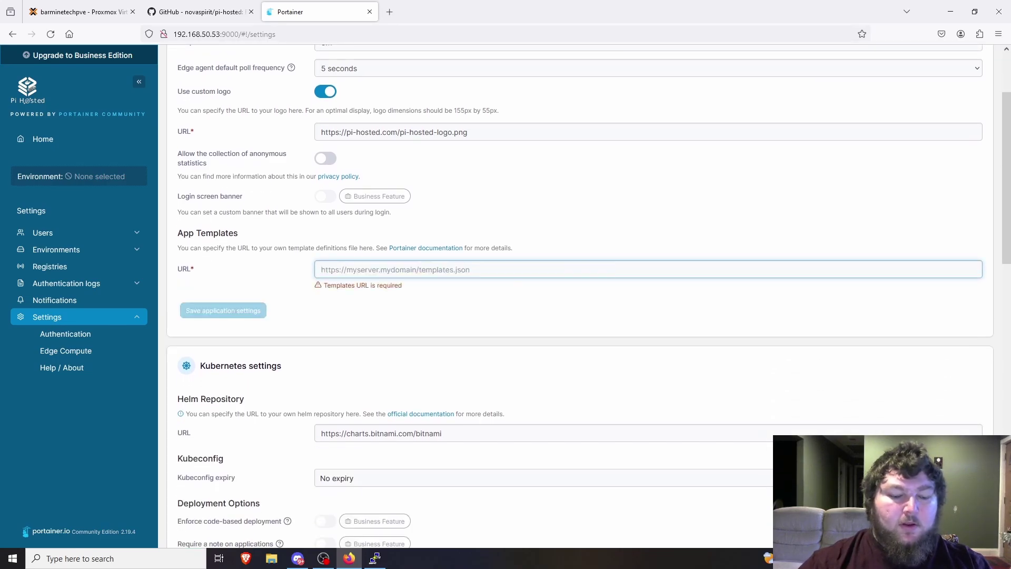
type("wget -qO- https://raw.githubusercontent.com/pi-hosted/pi-hosted/master/install_portainer.sh | bash")
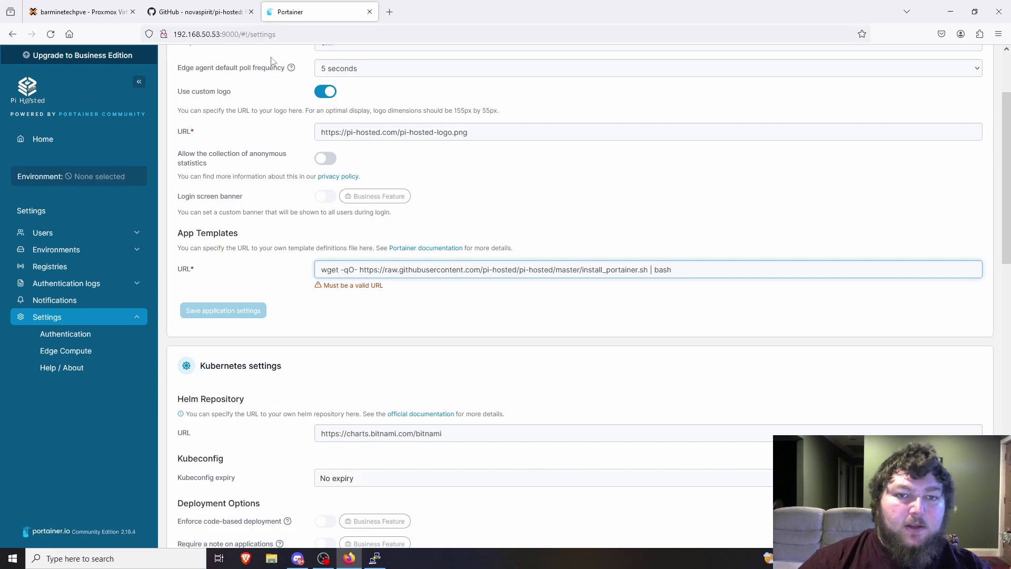
Set the App Templates URL to the Amd64 portainer-v2-amd64.json link, save, and open the local environment.
left_click(218, 11)
right_click(403, 361)
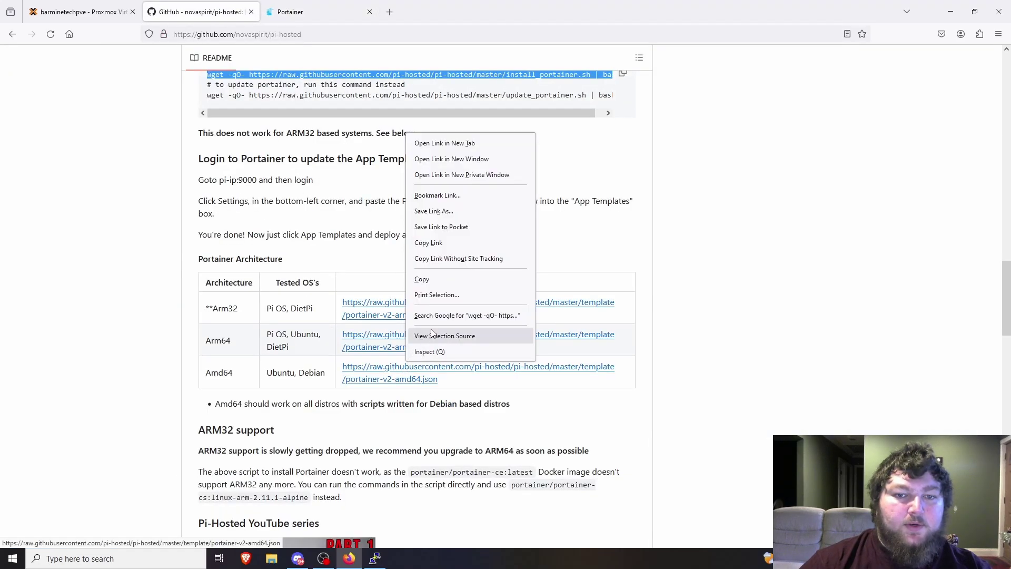
left_click(422, 335)
right_click(441, 371)
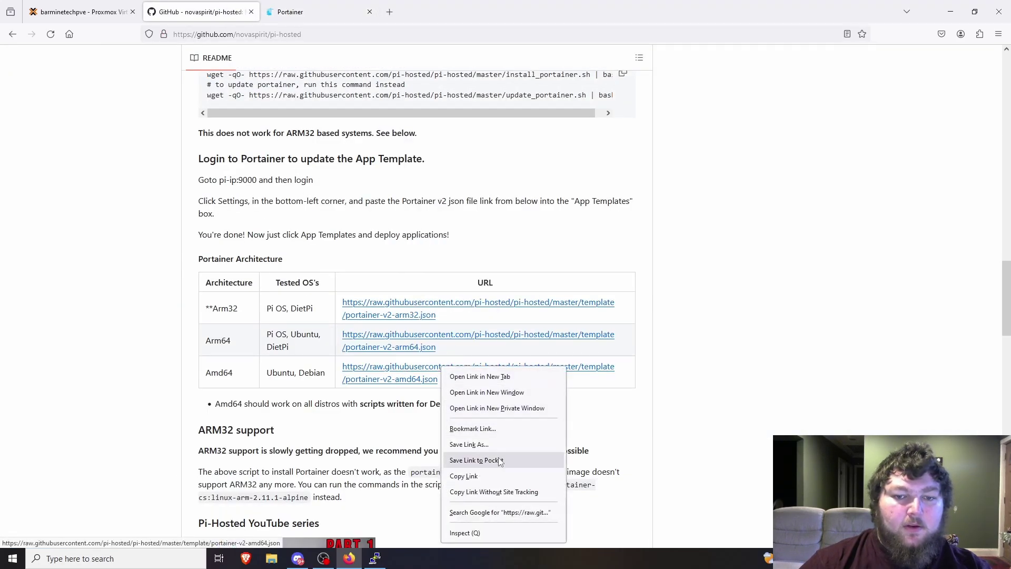
left_click(466, 476)
left_click(289, 11)
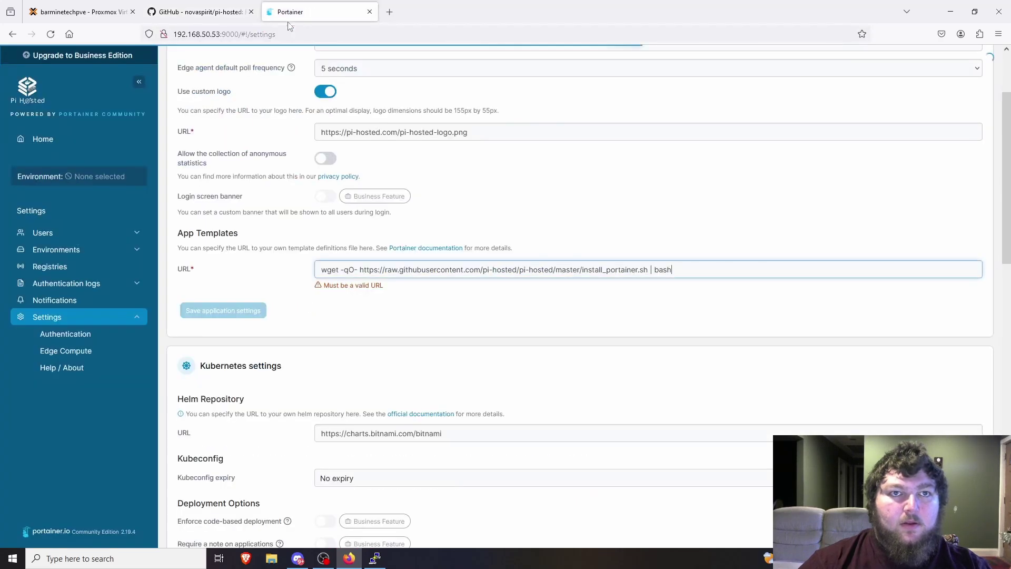
triple_click(386, 270)
key("ctrl+v")
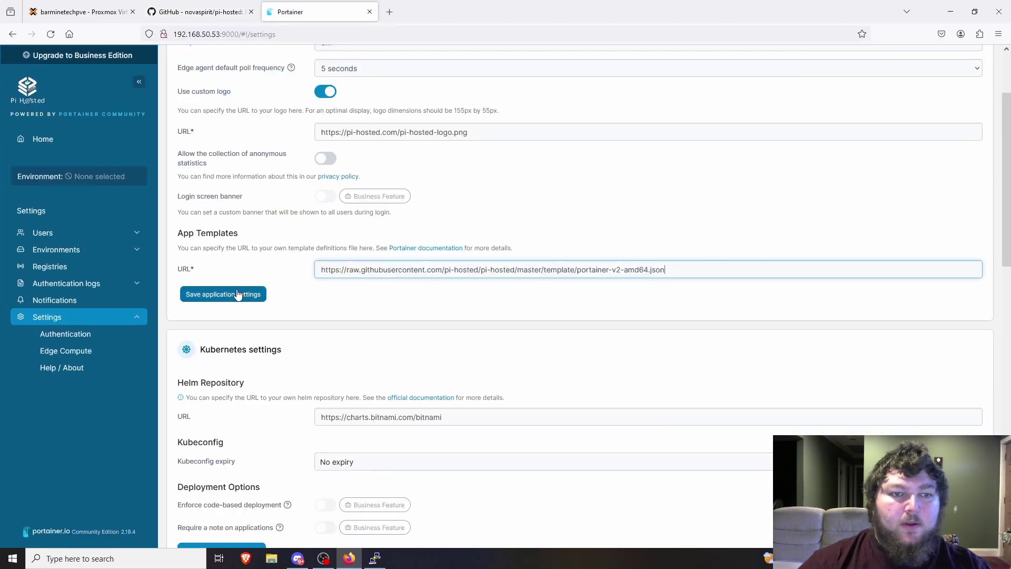
left_click(238, 295)
left_click(67, 255)
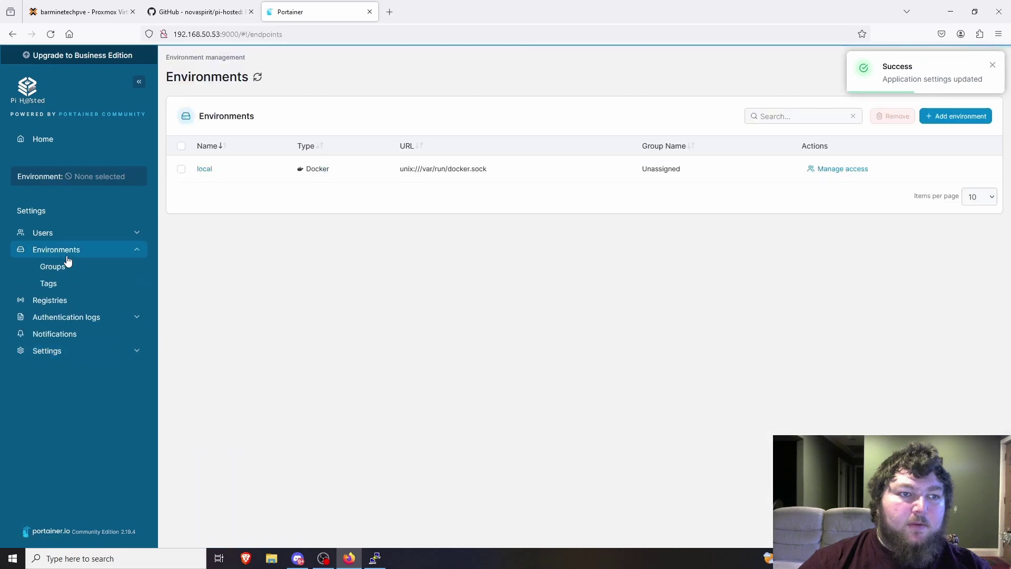
left_click(204, 169)
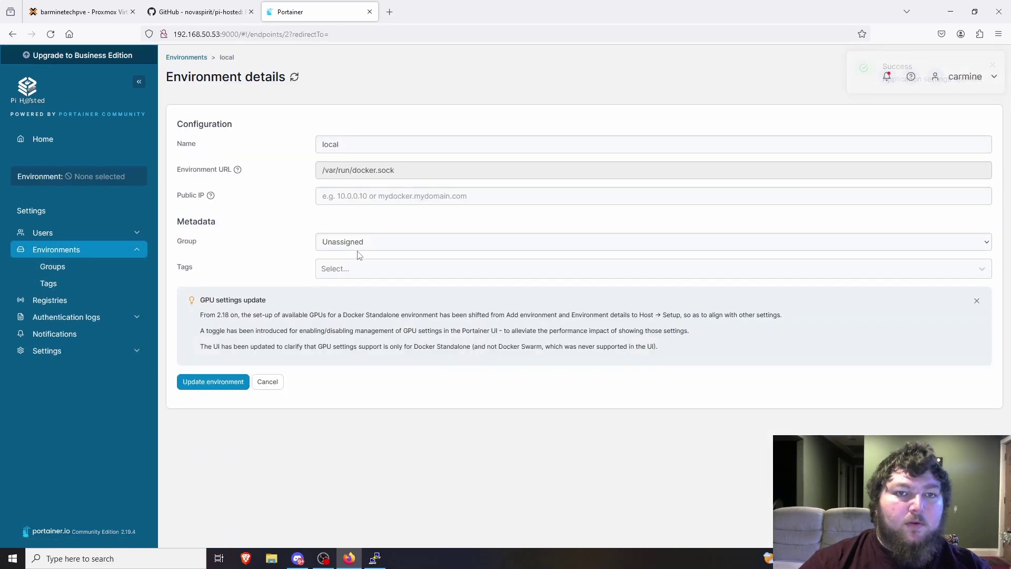
Set the local environment's Public IP to 192.168.50.53 and update the environment.
left_click(349, 196)
type("192.168.50.53")
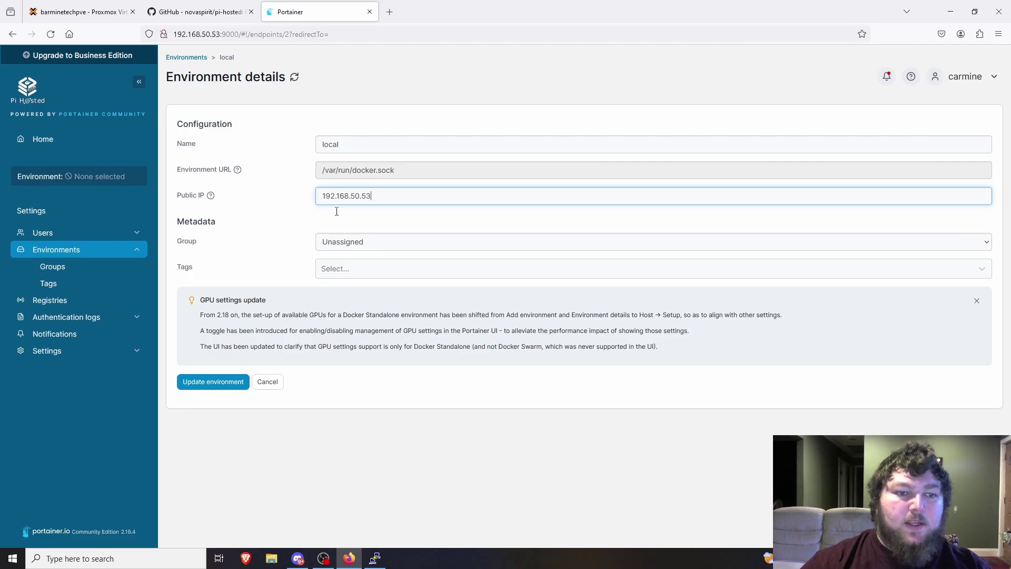
left_click(234, 385)
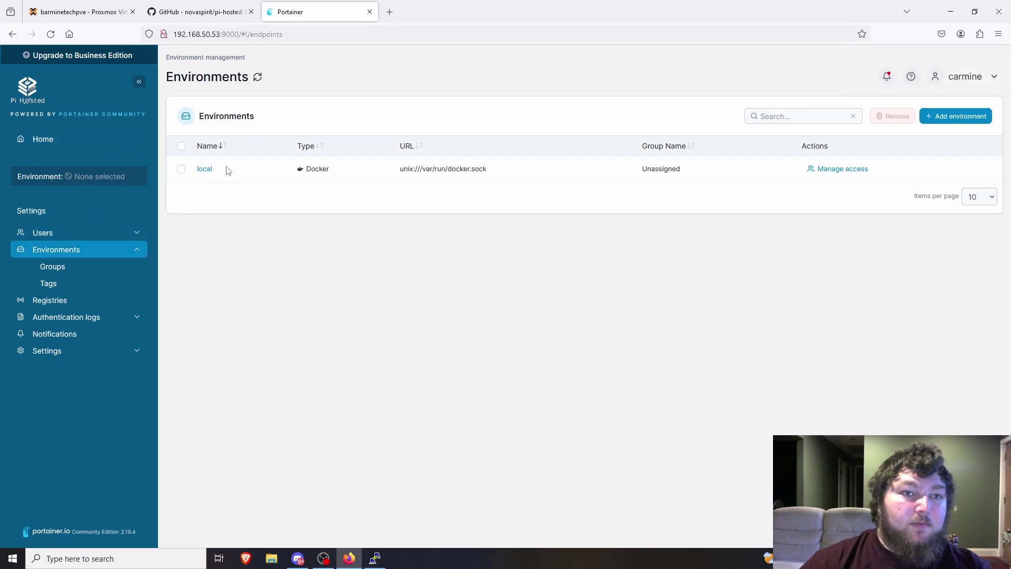
Open the local environment's App Templates and browse the Pi-Hosted catalogue like Calibre and Cloudflare DDNS.
left_click(41, 140)
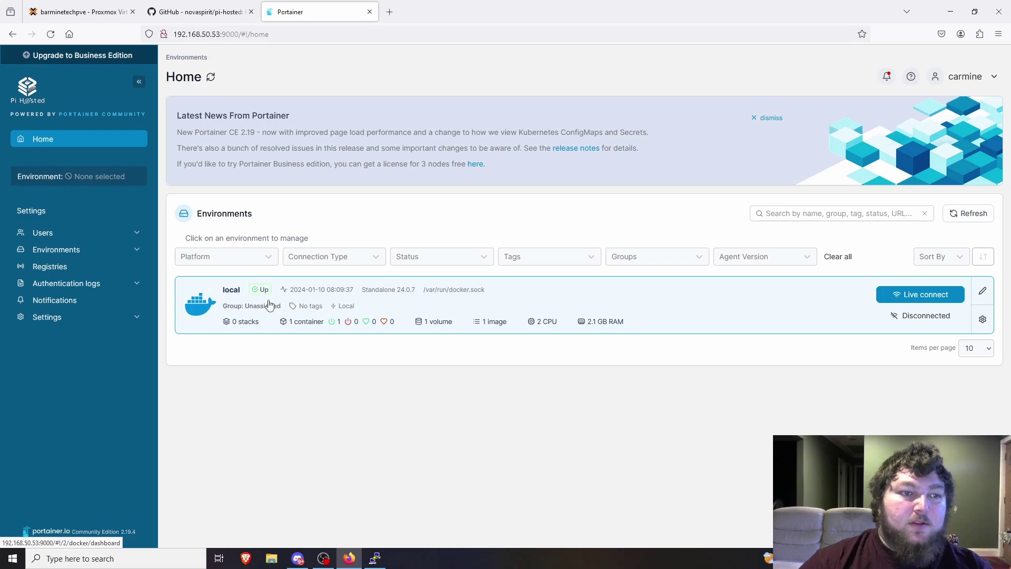
left_click(262, 312)
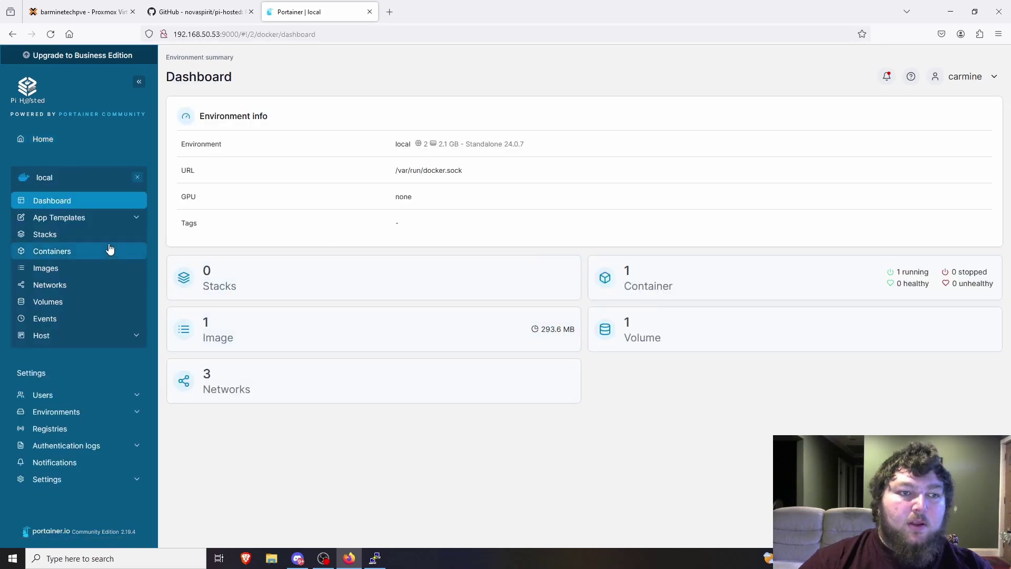
left_click(87, 219)
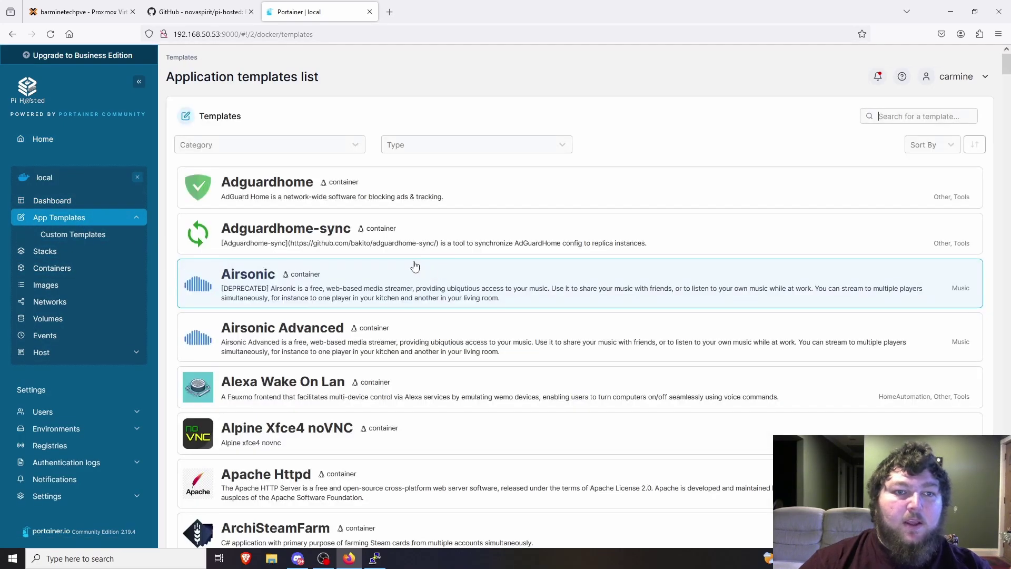
scroll(352, 227, "down", 1)
scroll(352, 228, "down", 3)
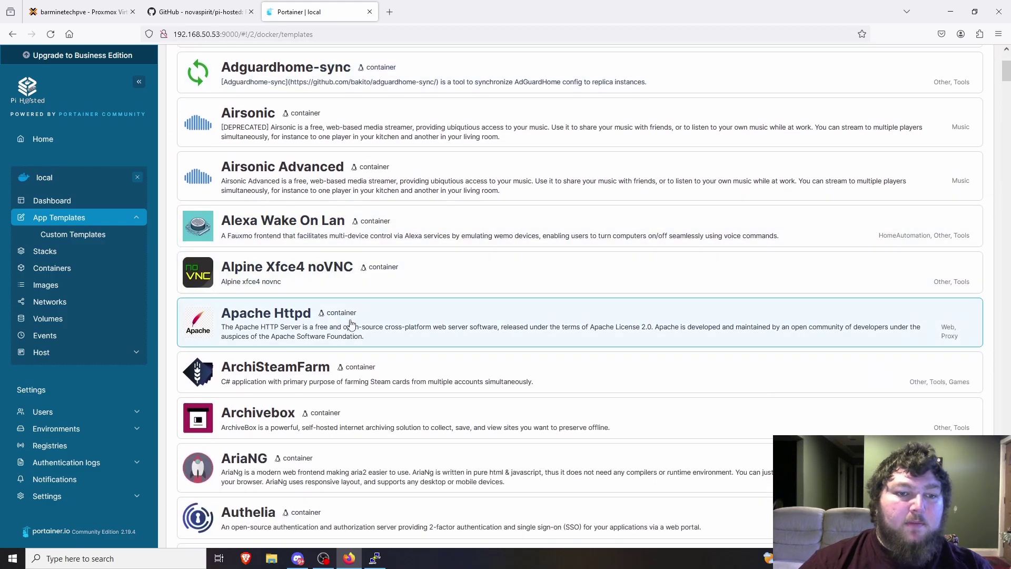
scroll(355, 321, "down", 4)
scroll(363, 315, "down", 20)
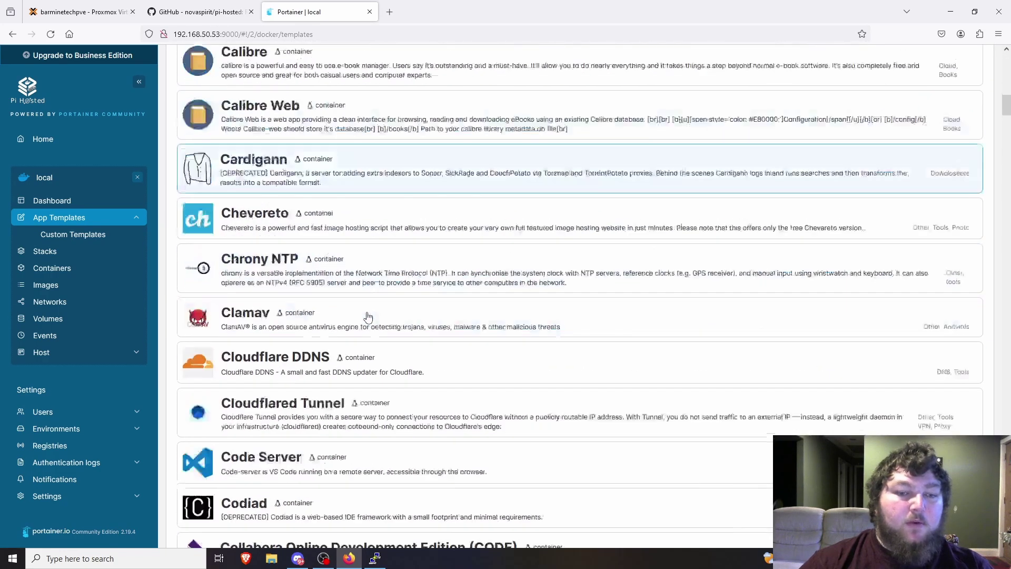
scroll(368, 316, "down", 20)
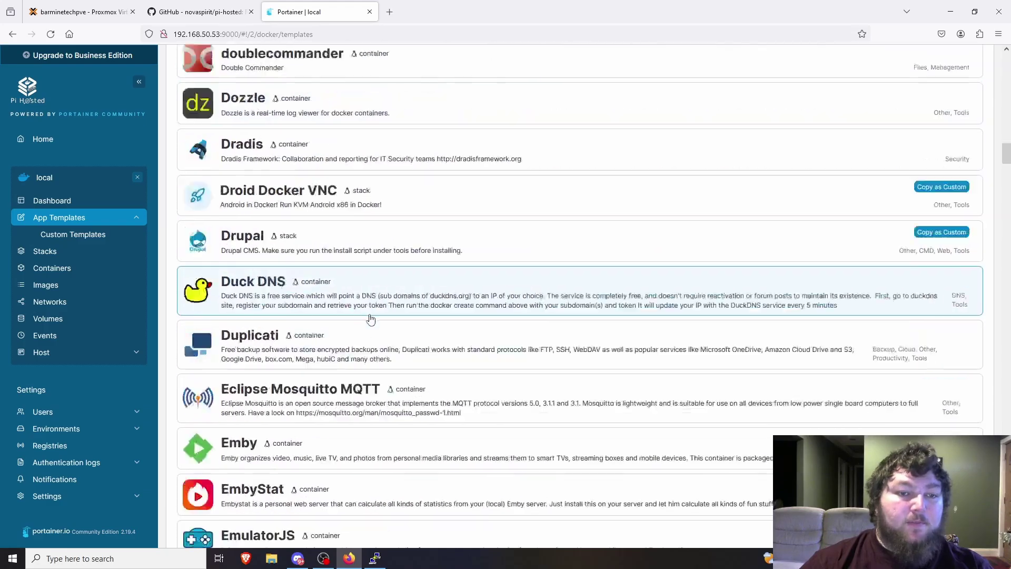
scroll(371, 316, "up", 20)
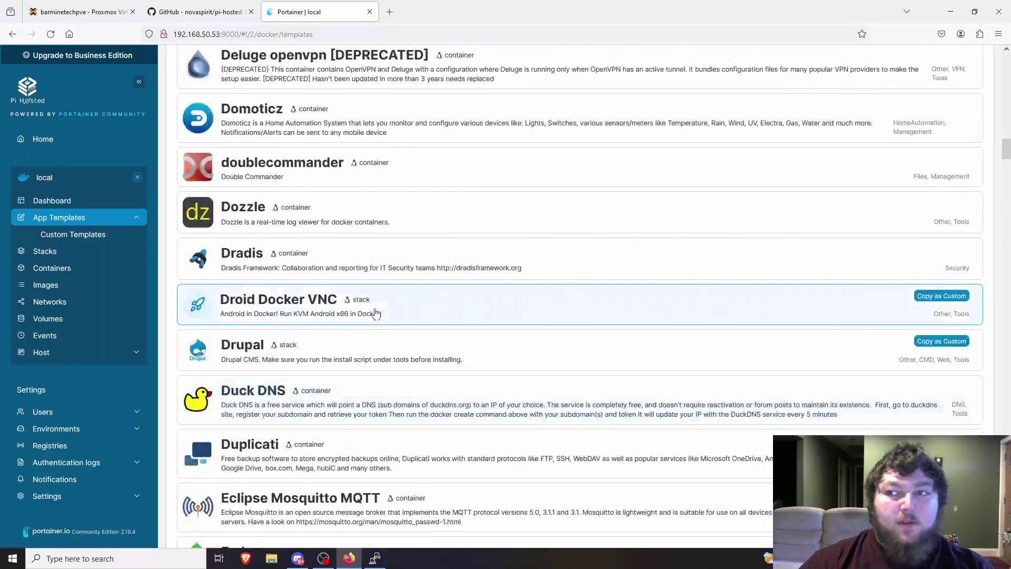
scroll(392, 298, "up", 5)
scroll(332, 300, "down", 8)
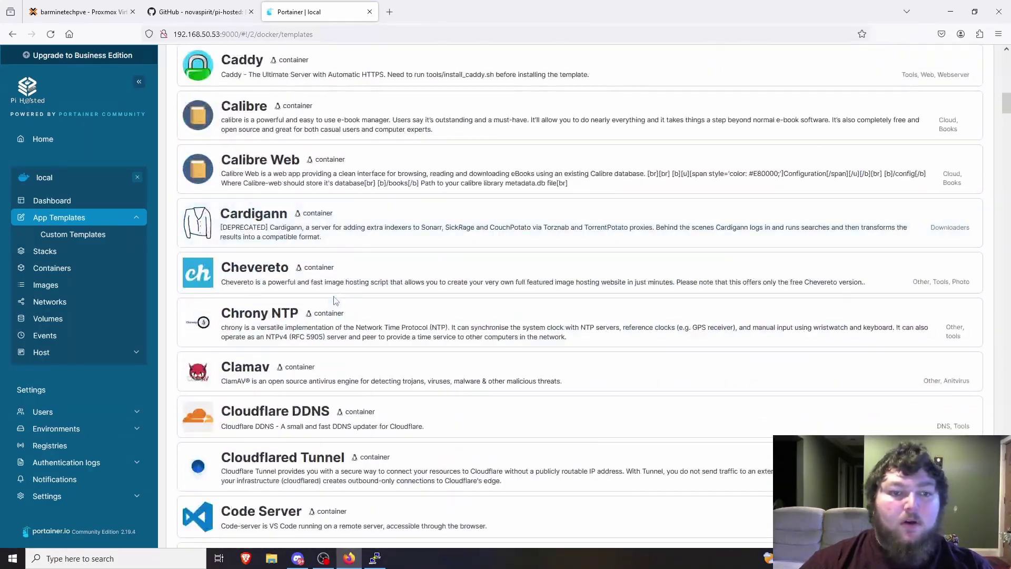
Open the Cloudflare DDNS template's configuration form.
left_click(340, 267)
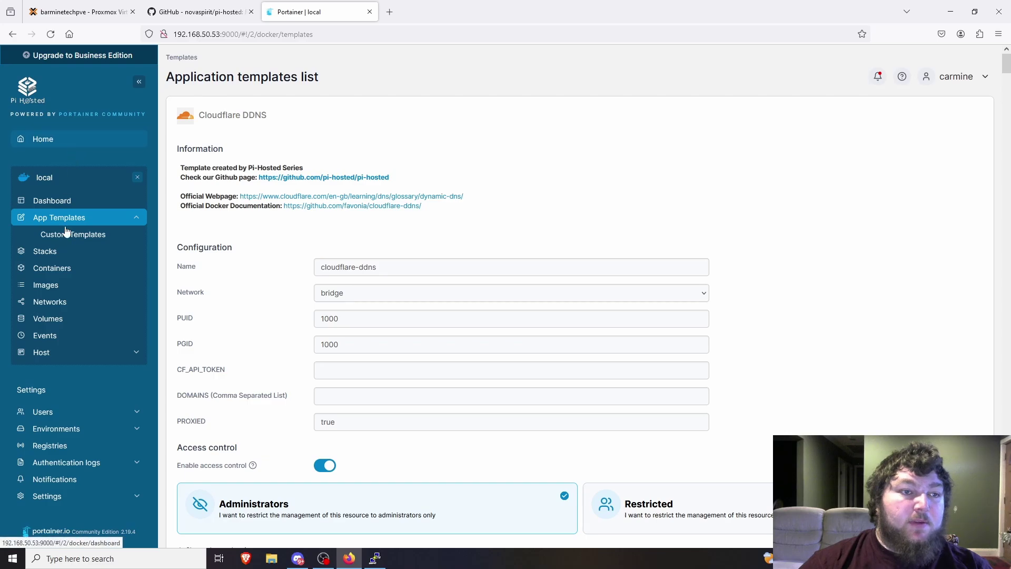
scroll(367, 332, "down", 8)
scroll(379, 305, "down", 9)
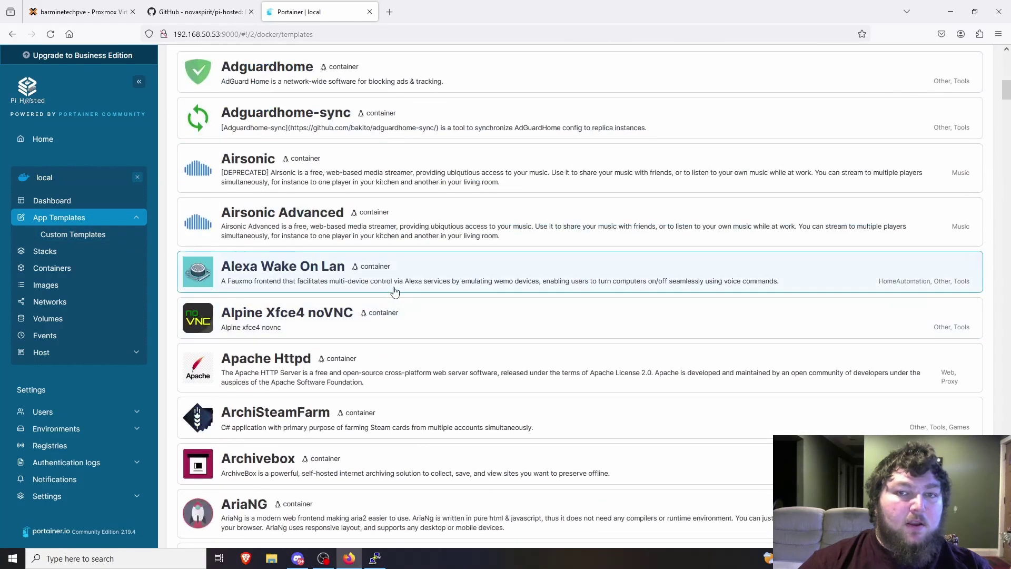
scroll(711, 214, "up", 8)
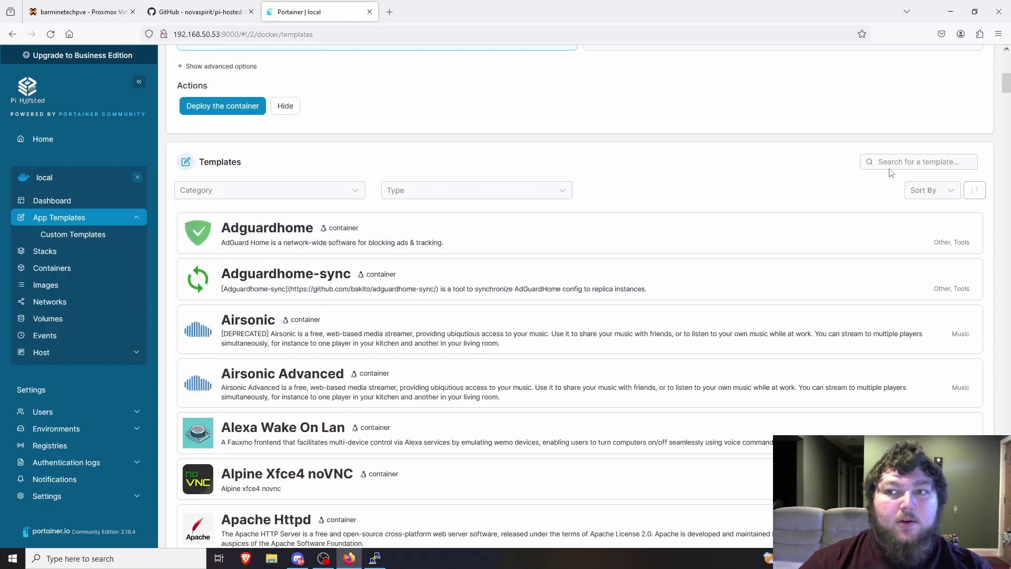
Search templates for 'wireg', then clear the search to show all templates.
type("wireh")
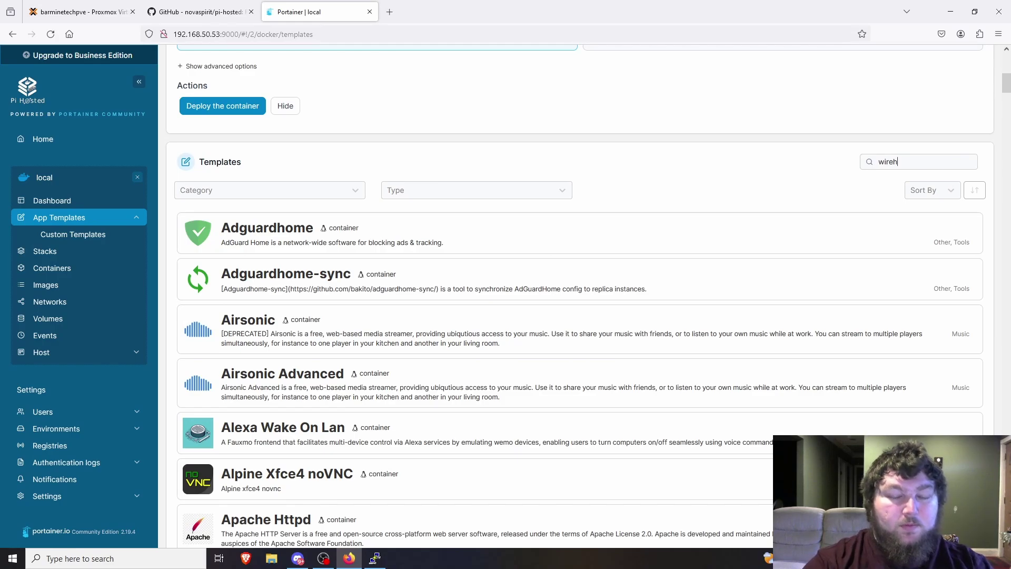
key("BackSpace")
type("g")
scroll(516, 343, "down", 2)
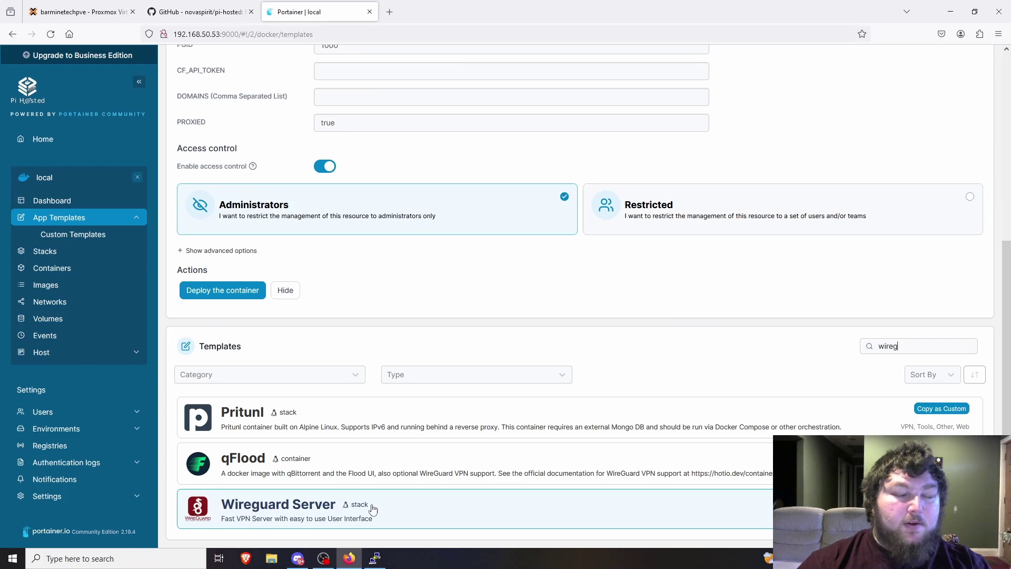
double_click(902, 349)
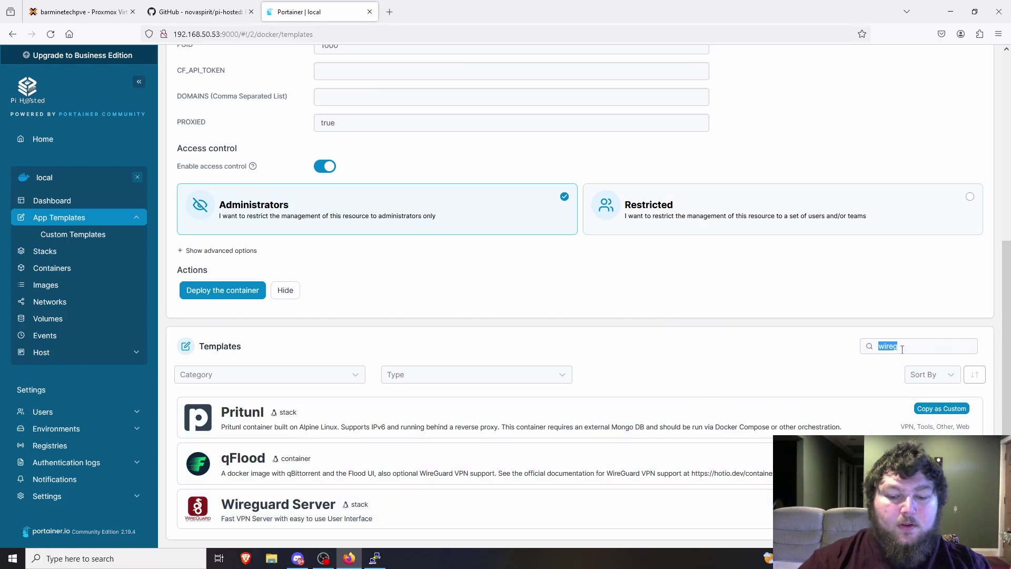
key("BackSpace")
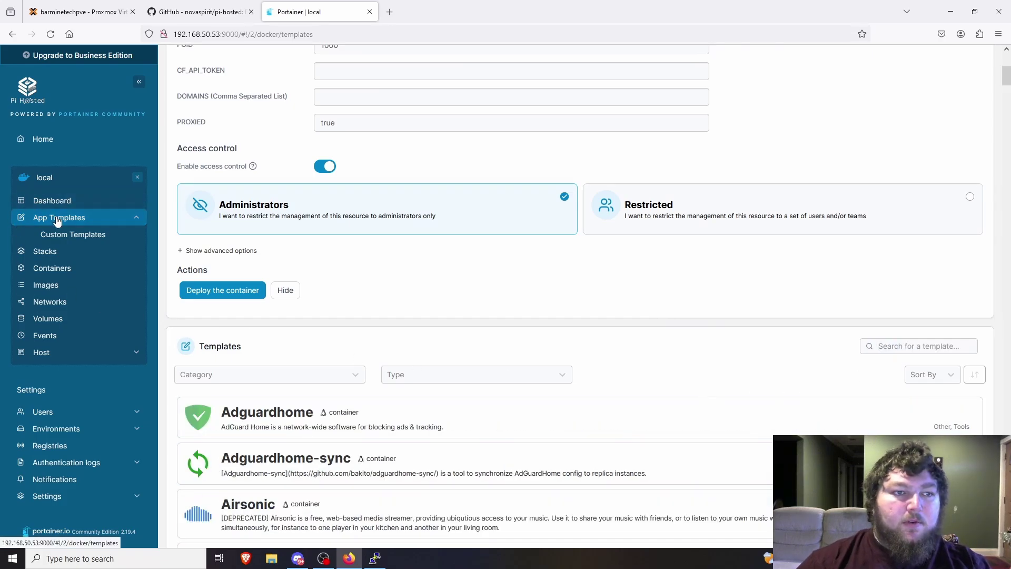
scroll(360, 275, "down", 9)
Type 'pih' in the template search, then delete it to show all templates.
scroll(400, 292, "up", 6)
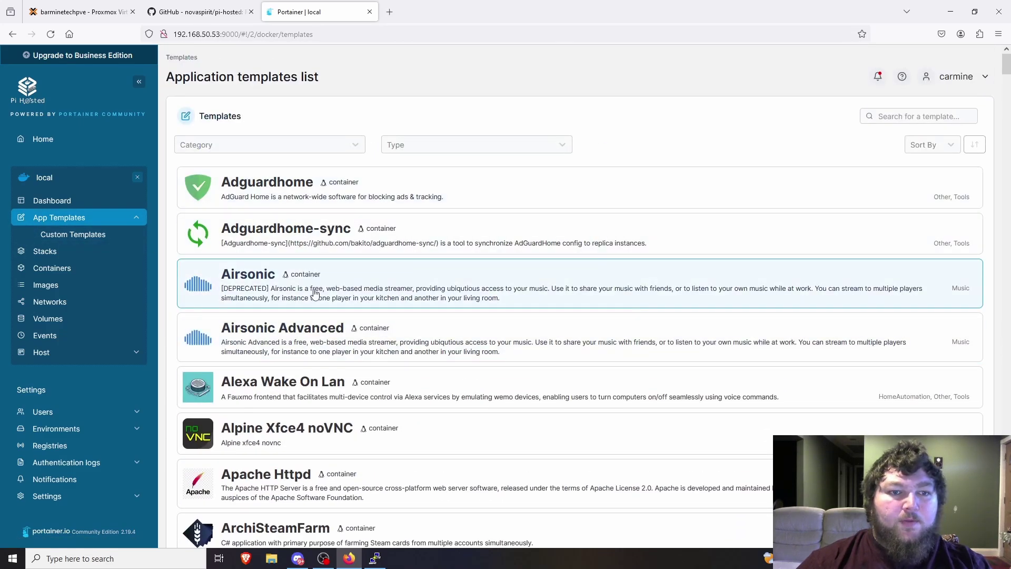
type("pih")
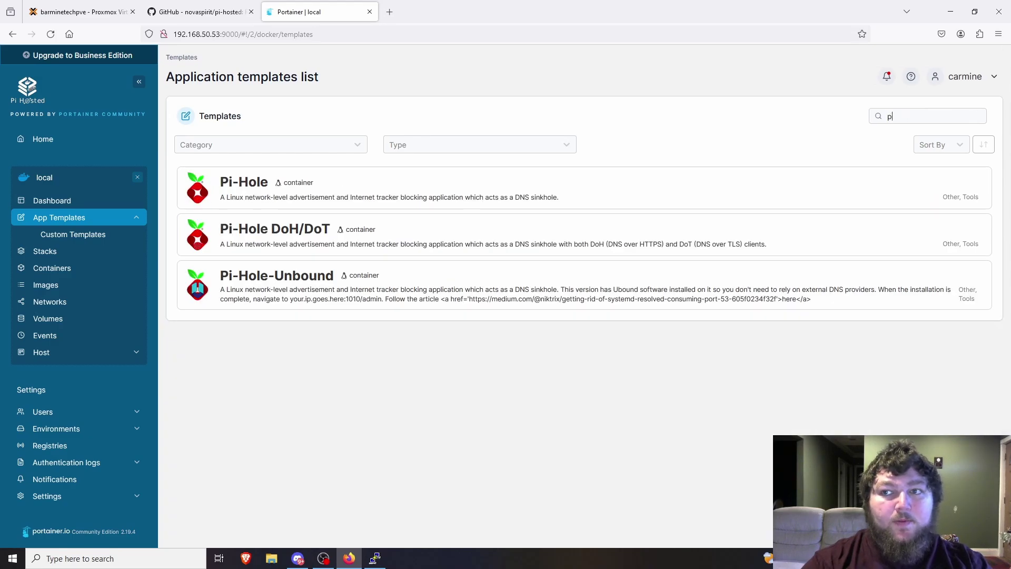
key("BackSpace")
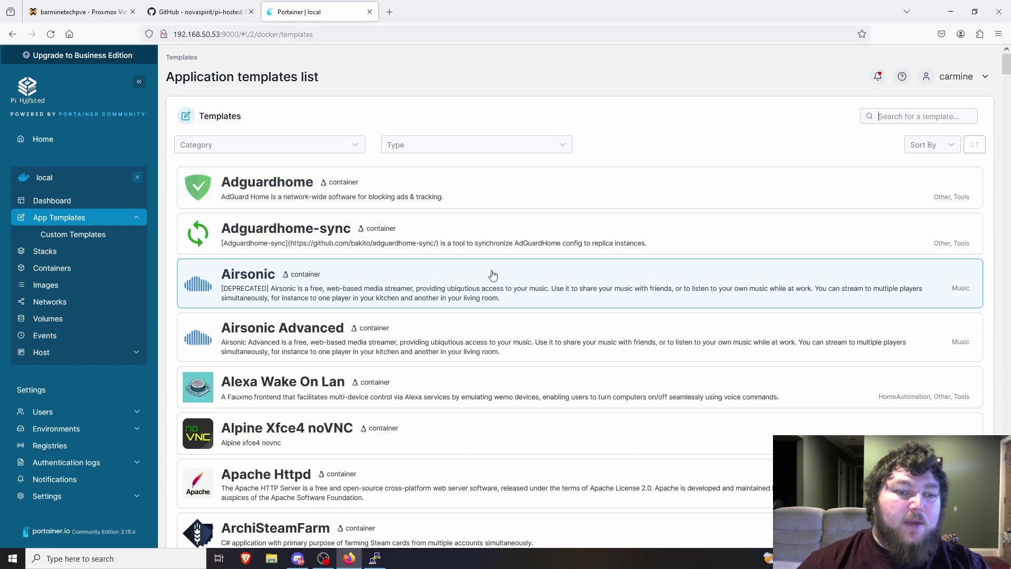
Scroll through the full unfiltered templates list and back up to Adguardhome.
scroll(487, 260, "down", 6)
scroll(327, 282, "down", 20)
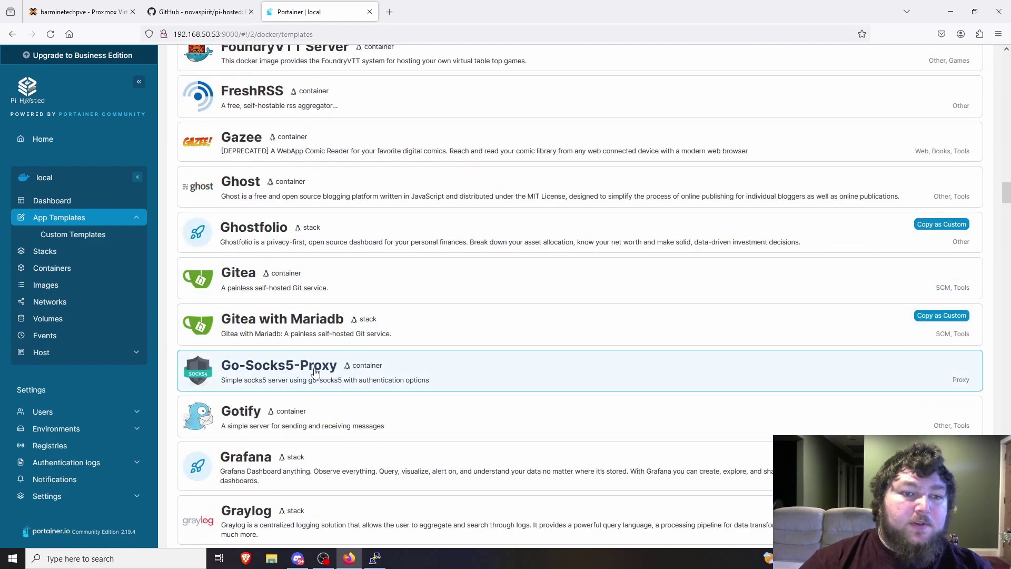
scroll(358, 369, "down", 5)
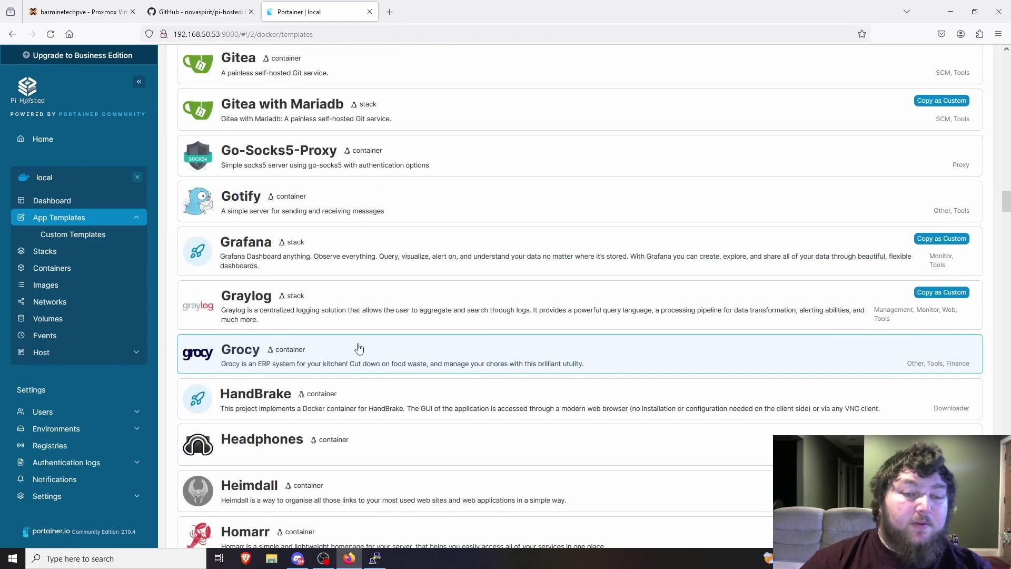
scroll(372, 327, "down", 4)
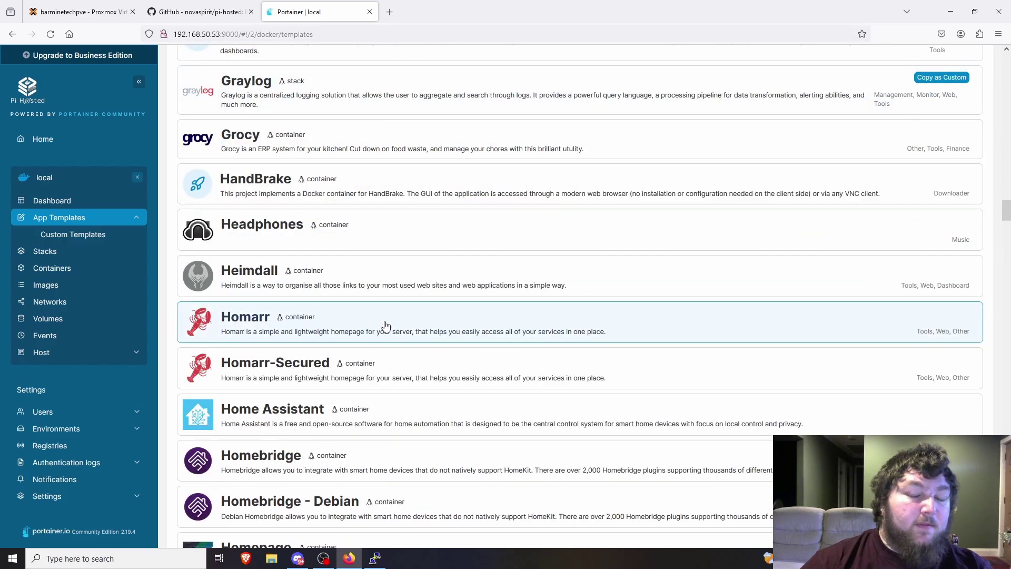
scroll(384, 327, "down", 8)
scroll(386, 322, "down", 2)
scroll(347, 304, "up", 7)
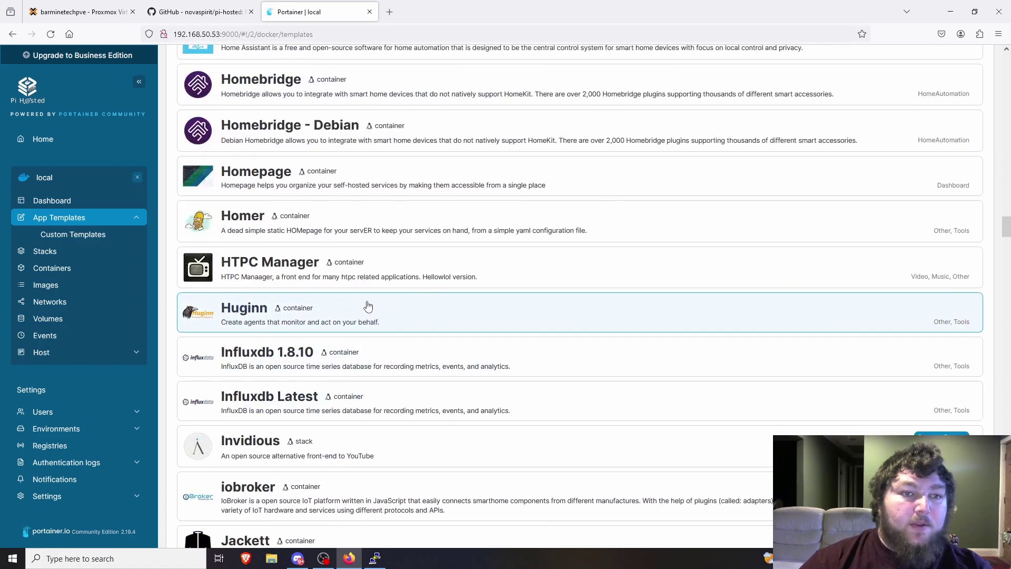
scroll(350, 305, "up", 1)
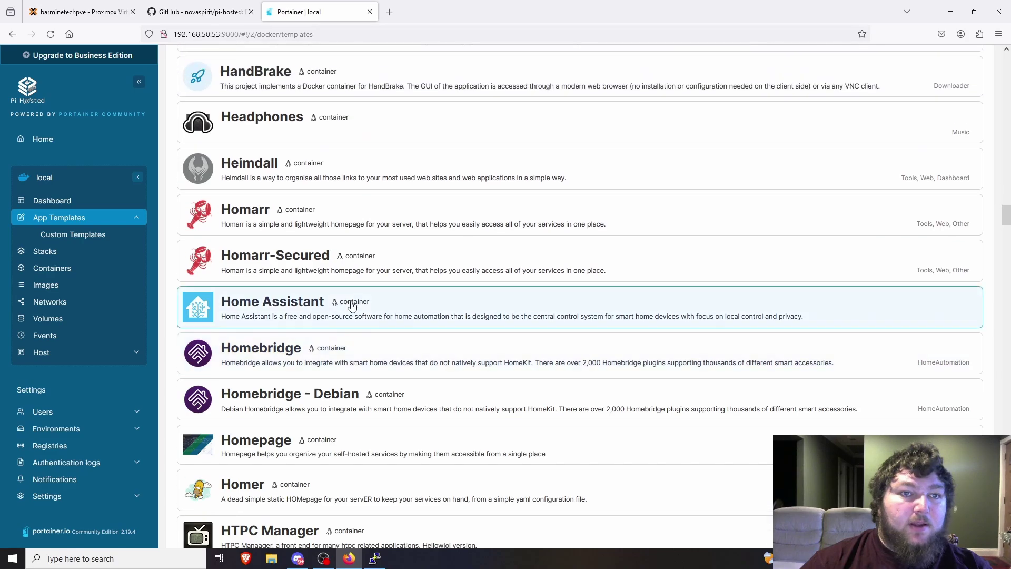
scroll(350, 303, "down", 10)
scroll(347, 300, "down", 8)
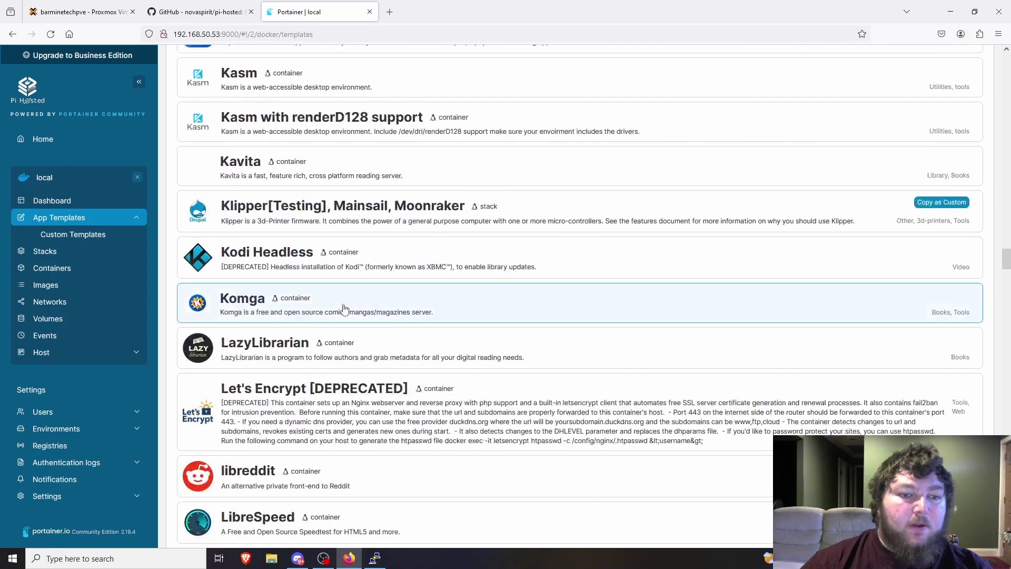
scroll(323, 293, "up", 5)
scroll(336, 302, "down", 5)
scroll(335, 303, "down", 5)
scroll(327, 295, "up", 9)
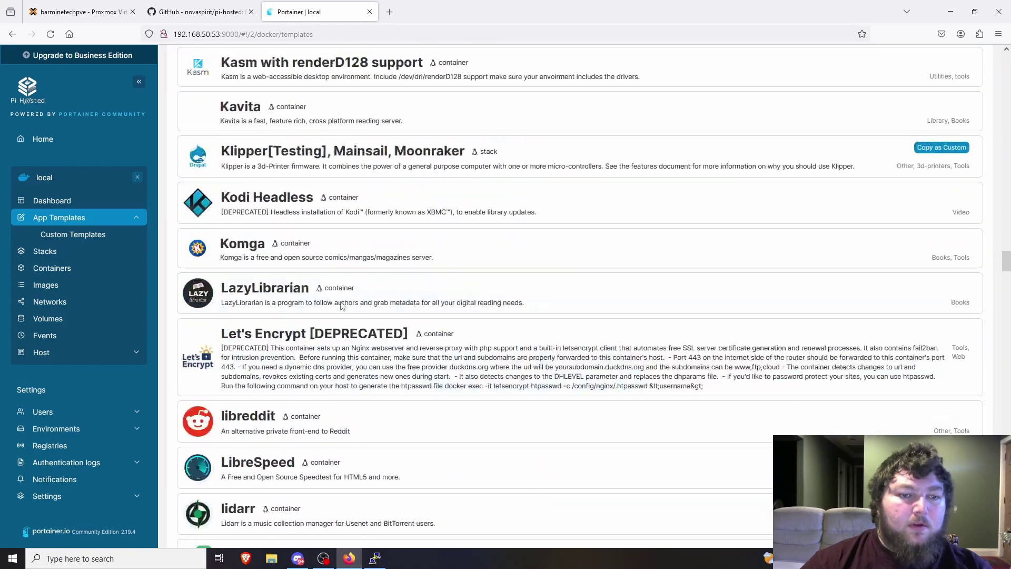
scroll(301, 261, "up", 3)
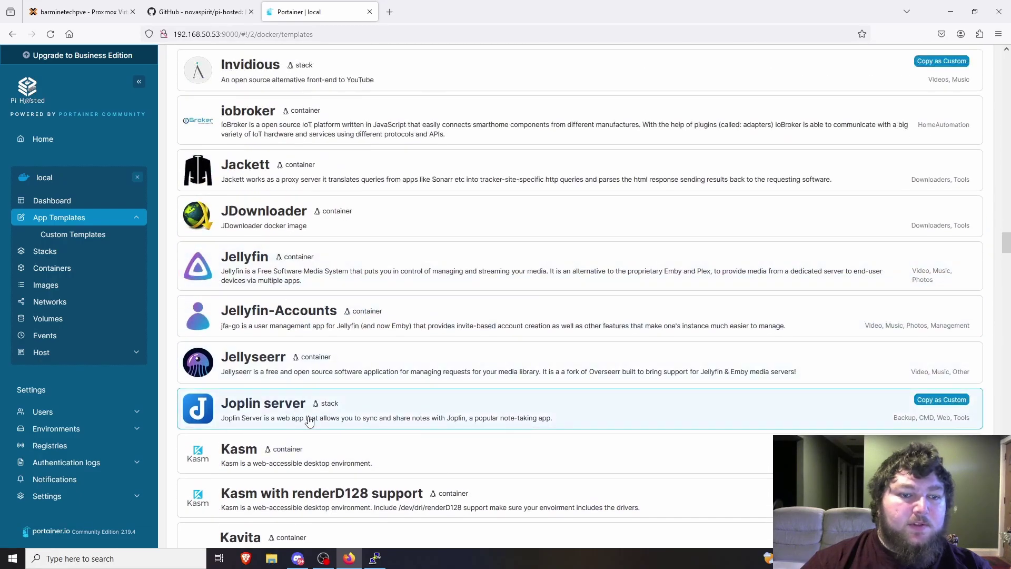
scroll(307, 418, "up", 8)
scroll(341, 374, "up", 3)
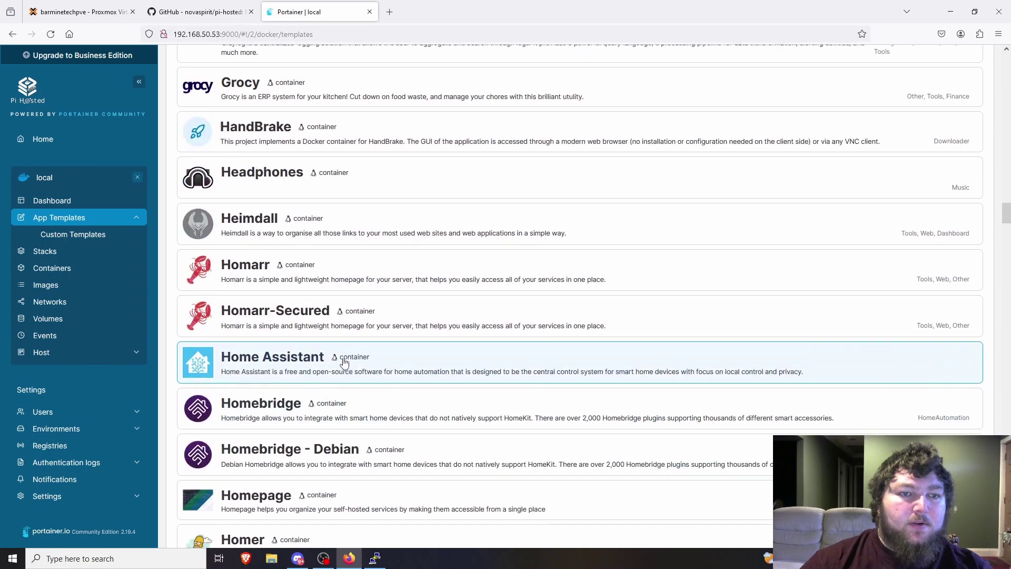
scroll(374, 364, "up", 15)
scroll(441, 347, "up", 20)
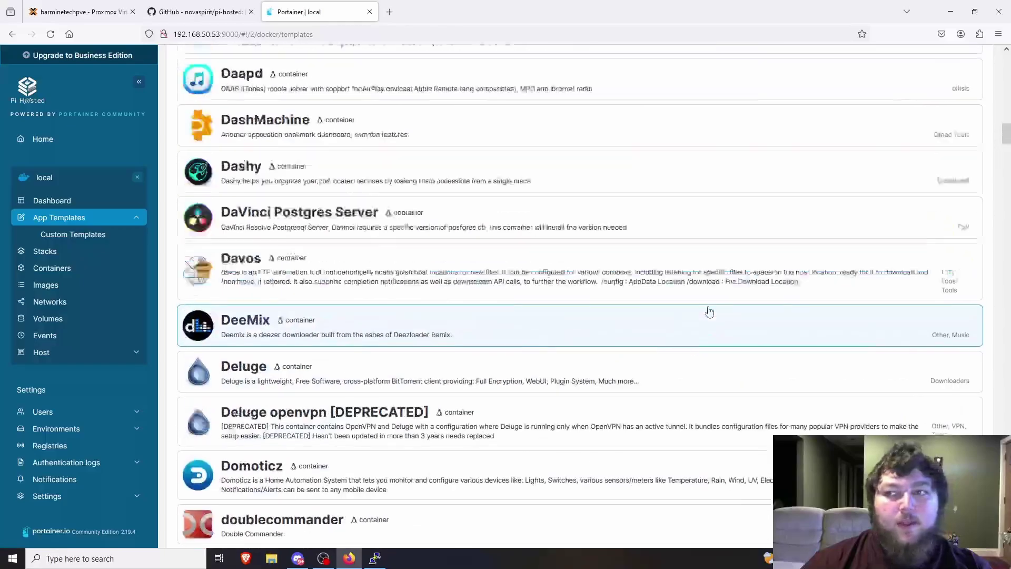
scroll(739, 311, "up", 15)
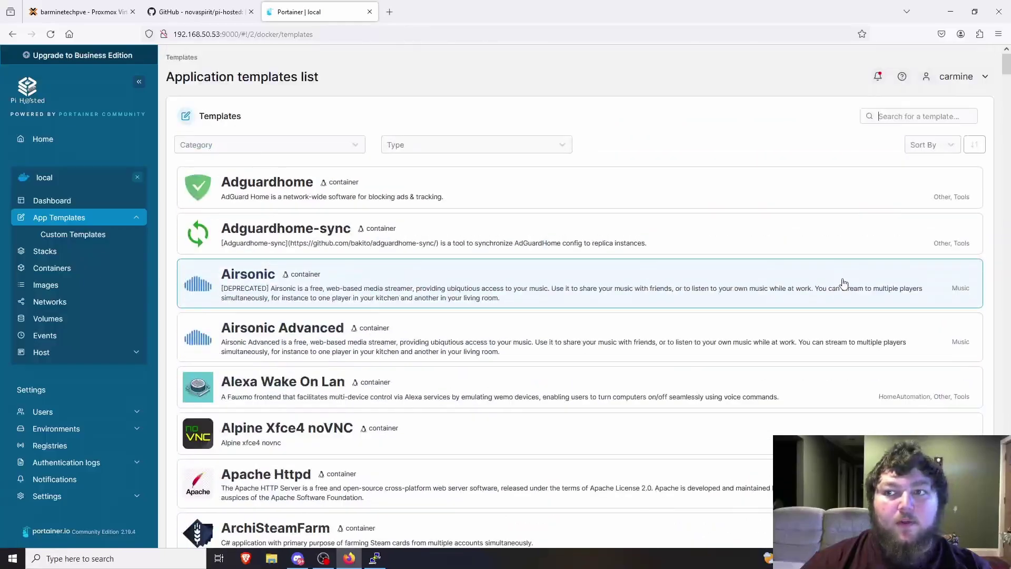
Search templates for 'overseer', then clear the search.
type("ov")
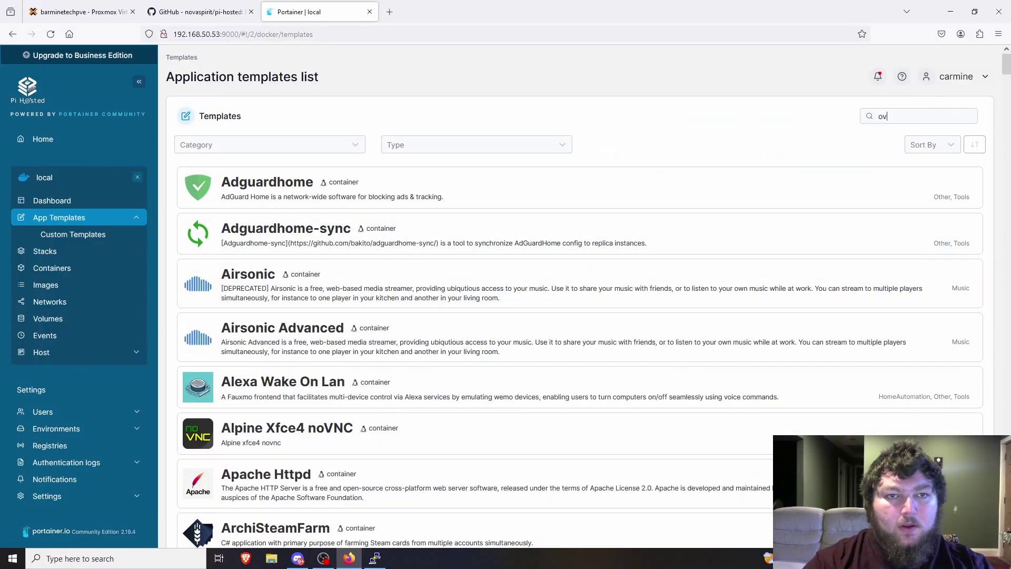
type("erseer")
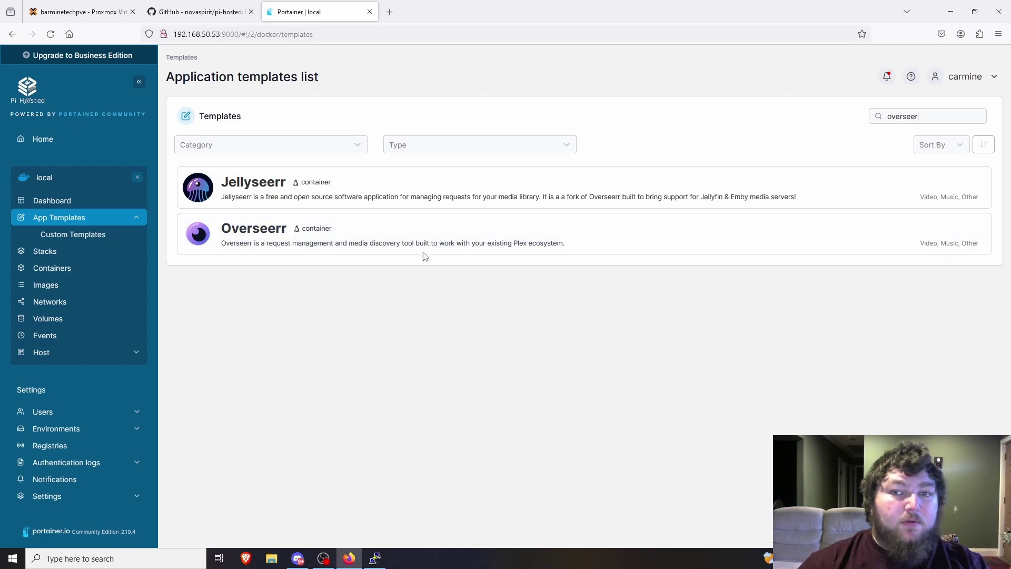
double_click(902, 116)
key("BackSpace")
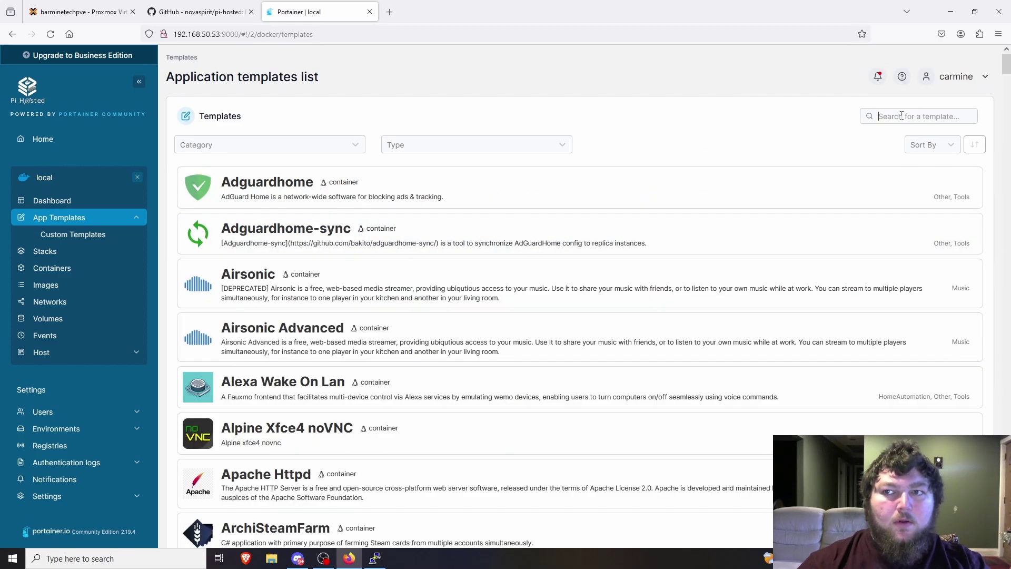
Search templates for 'flame', clear it, and open the Category dropdown.
type("flame")
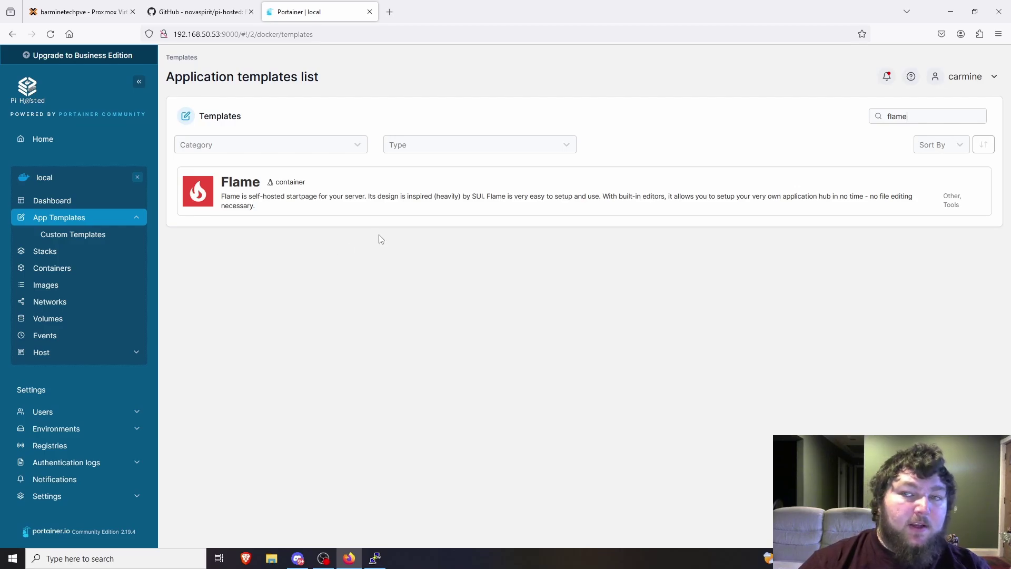
double_click(910, 117)
key("BackSpace")
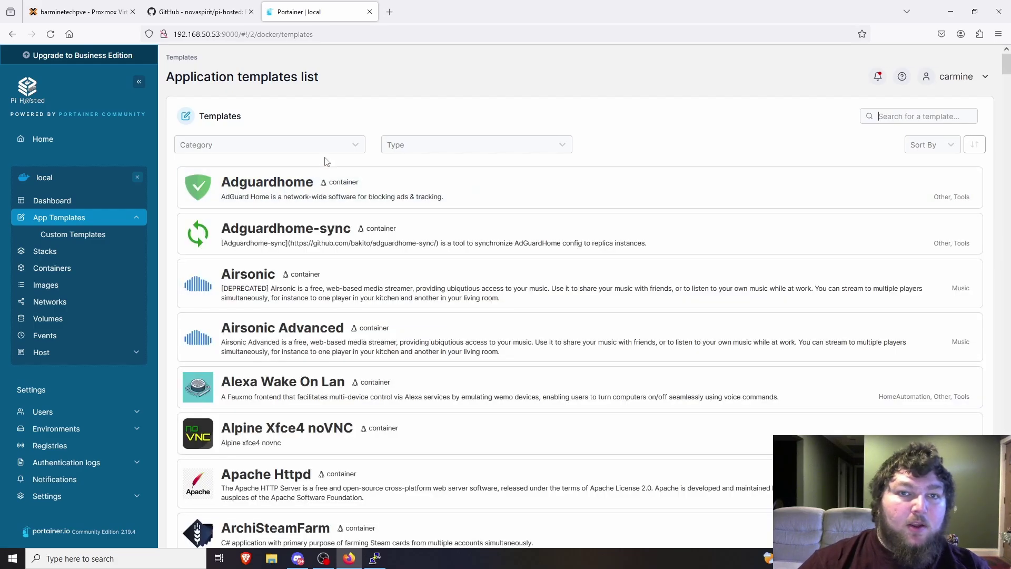
left_click(321, 150)
Filter templates by Dashboard, Backup and Authentication in turn, clearing each, then close the category list.
scroll(241, 248, "down", 4)
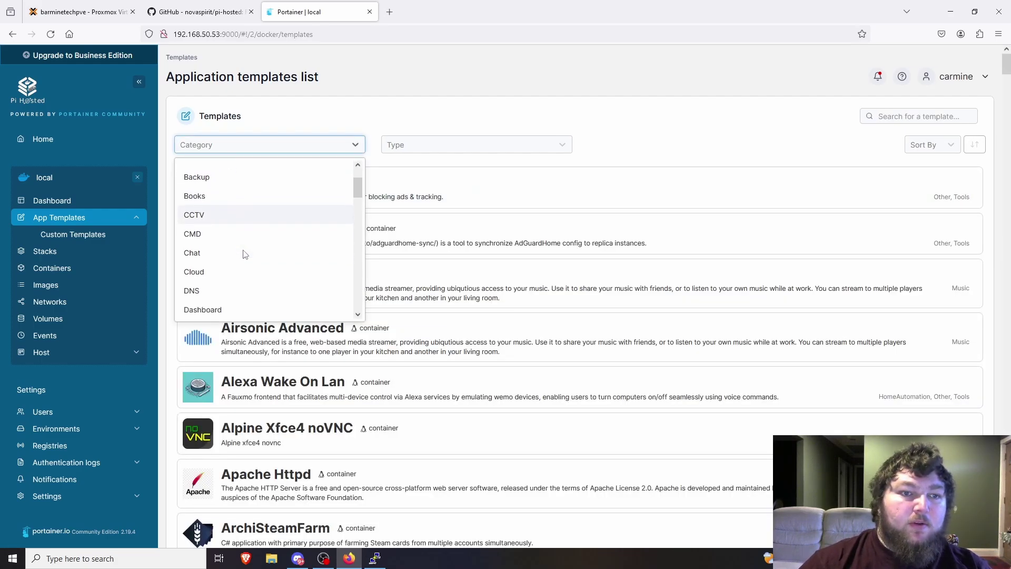
left_click(232, 258)
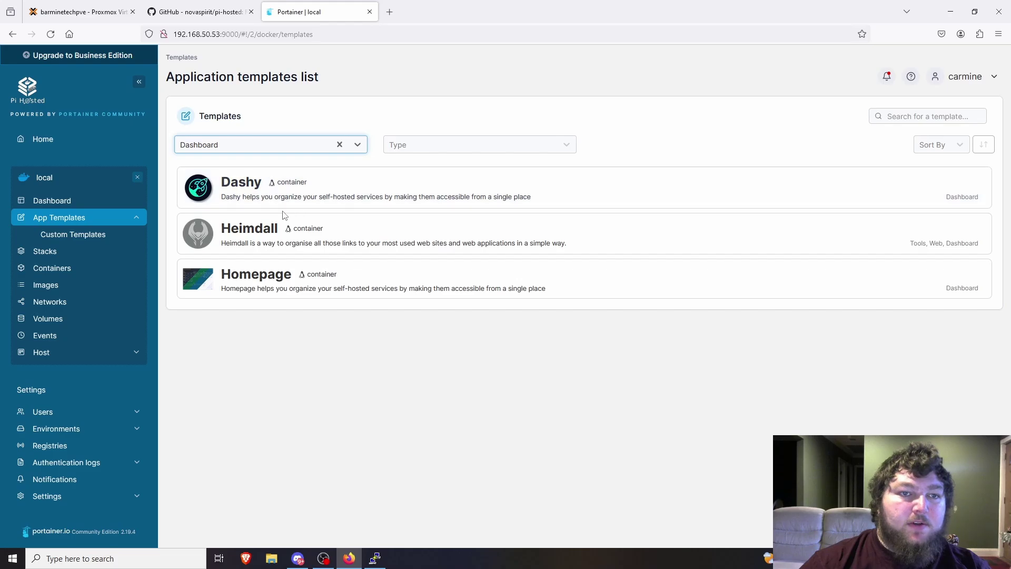
left_click(339, 145)
left_click(348, 145)
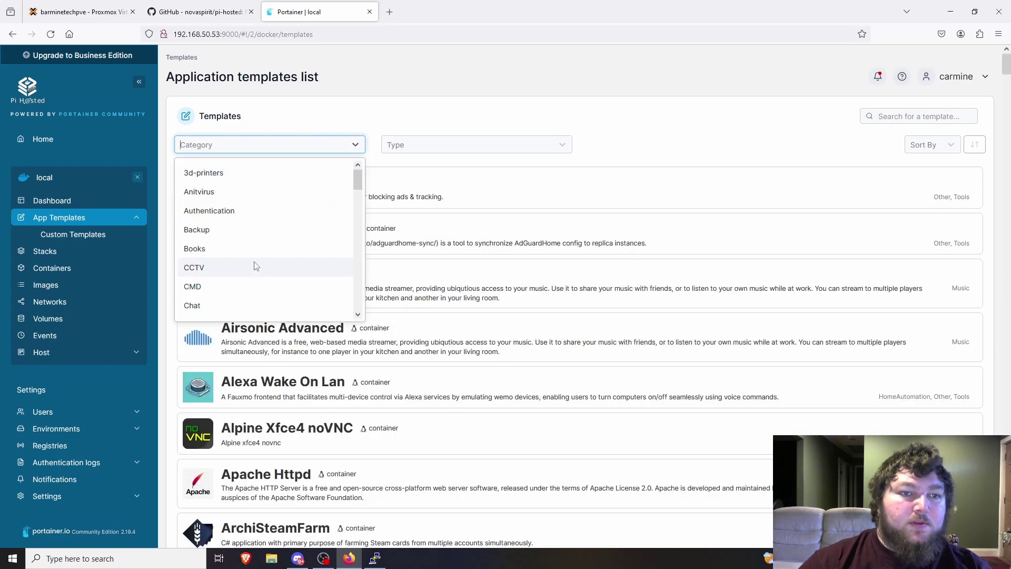
left_click(257, 229)
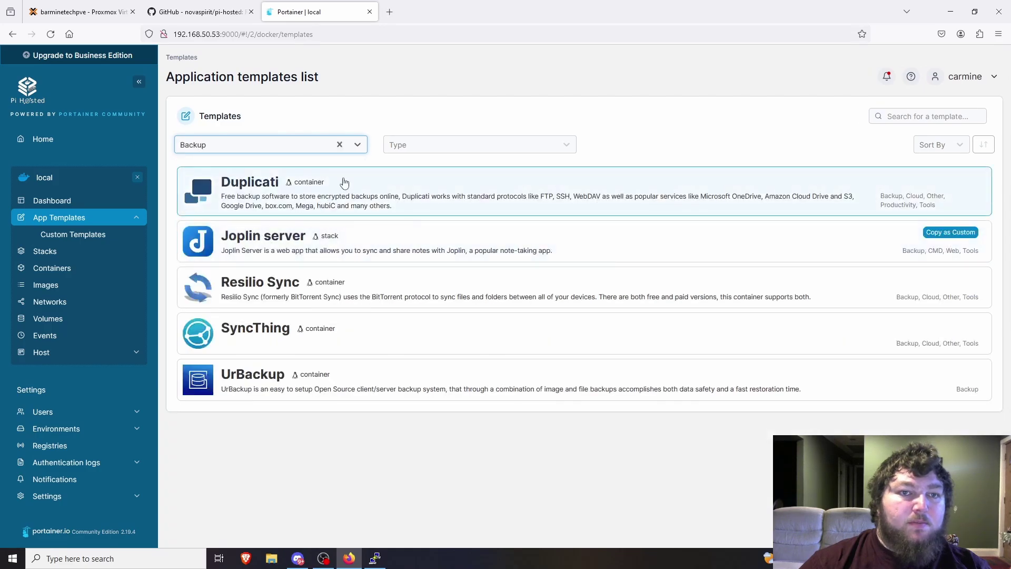
left_click(339, 144)
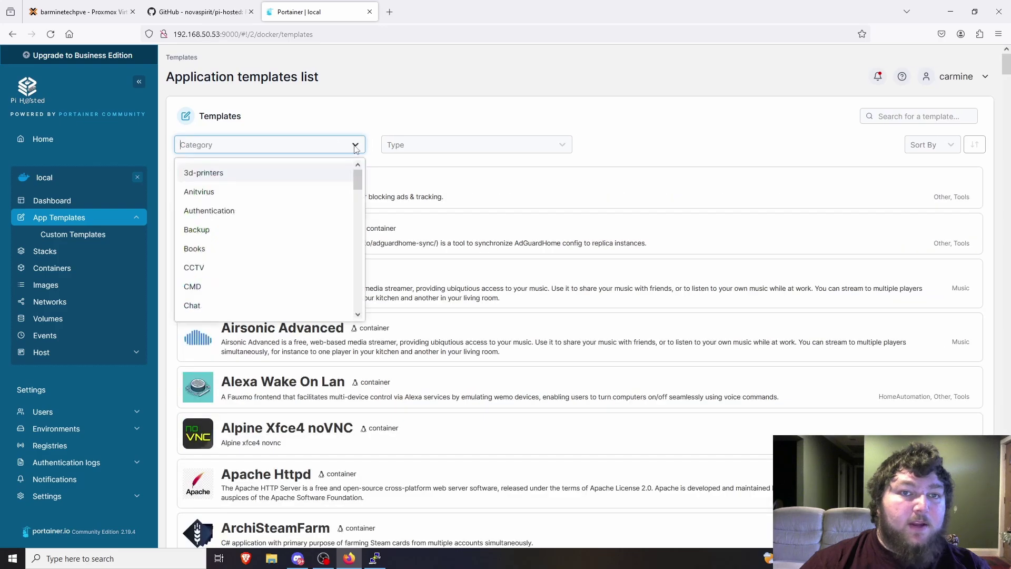
left_click(260, 213)
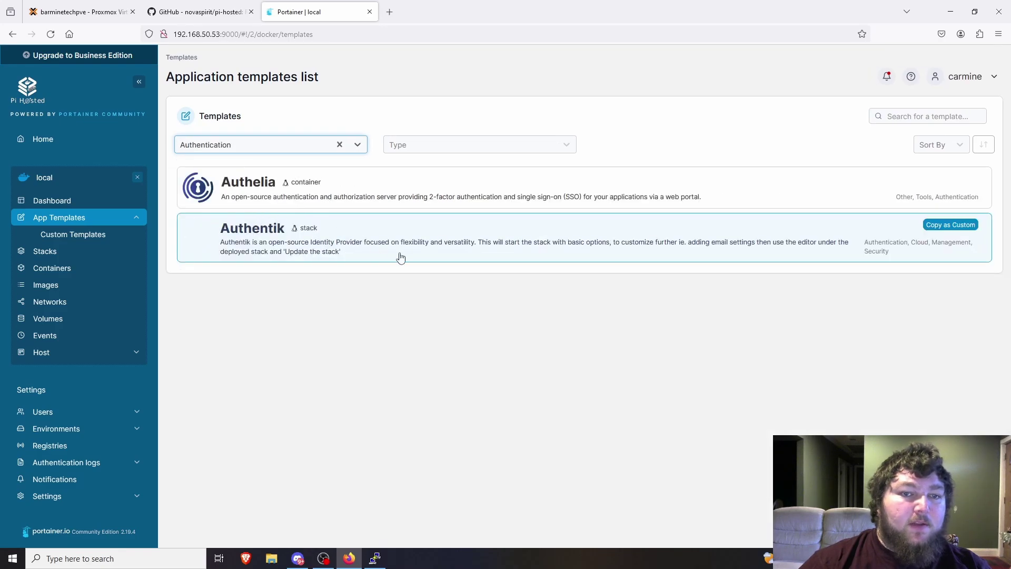
left_click(340, 145)
scroll(258, 253, "down", 5)
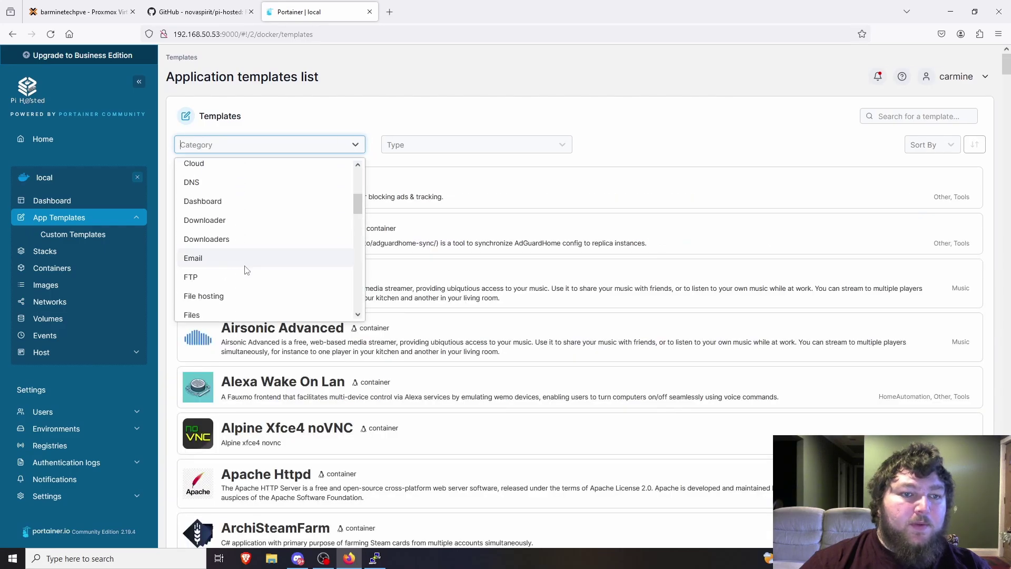
scroll(269, 292, "down", 4)
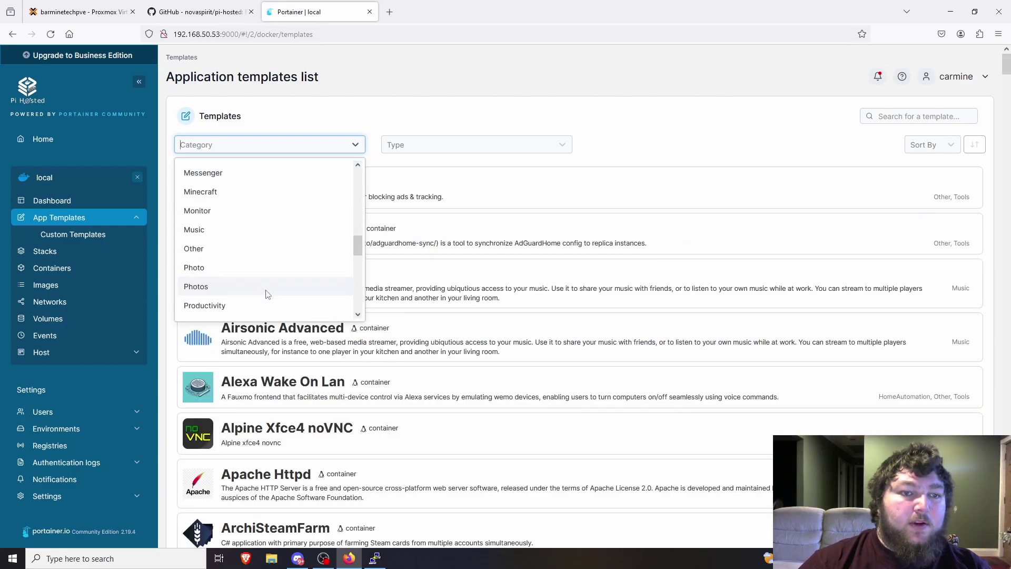
left_click(553, 94)
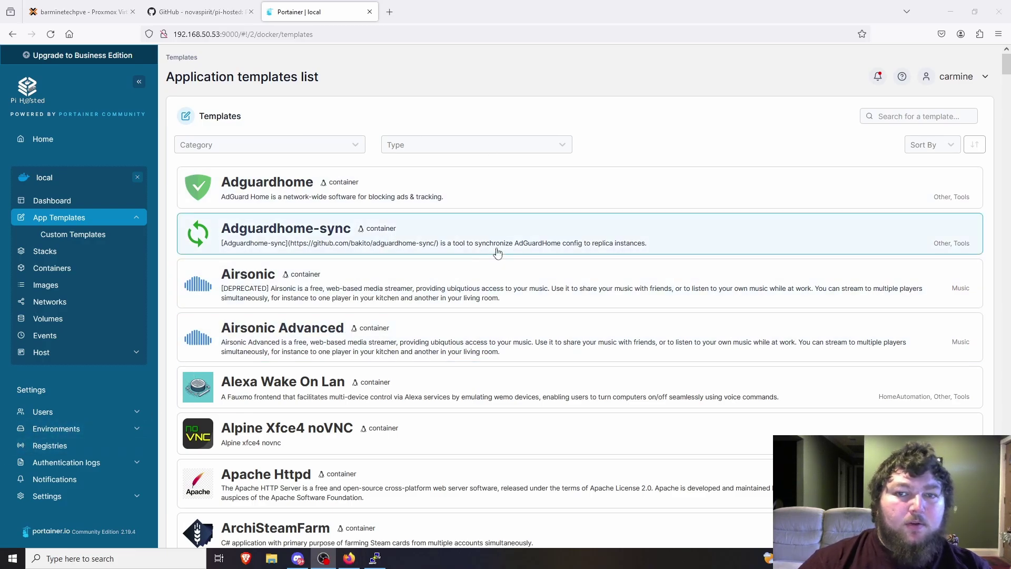
scroll(495, 263, "down", 7)
scroll(495, 263, "down", 4)
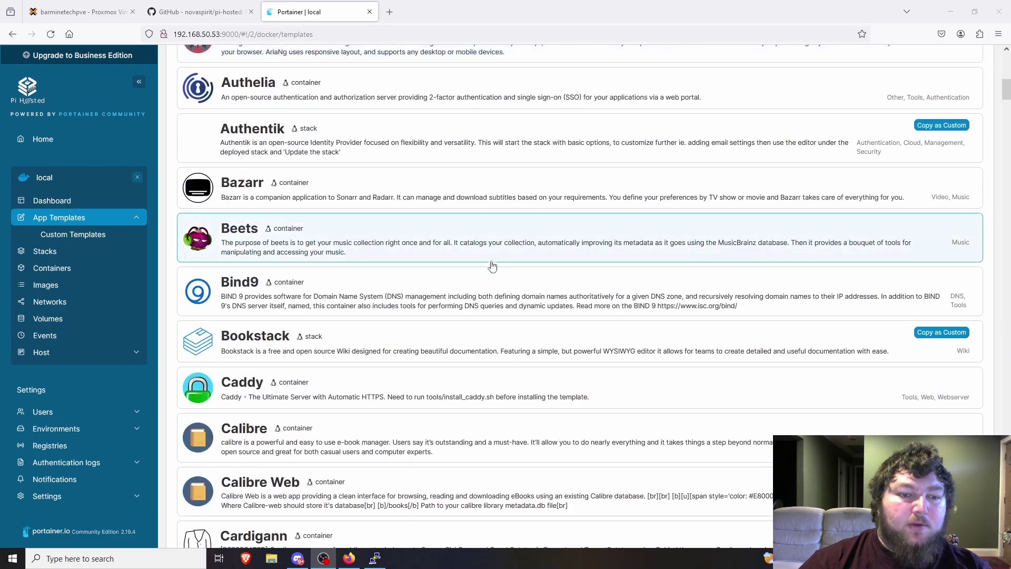
scroll(462, 297, "up", 5)
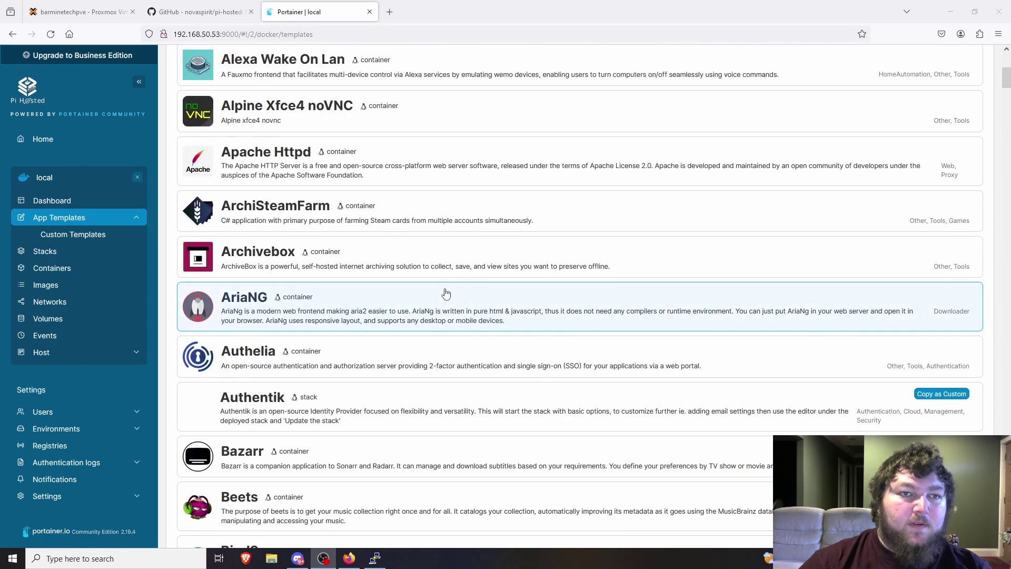
scroll(442, 290, "up", 3)
scroll(345, 239, "up", 3)
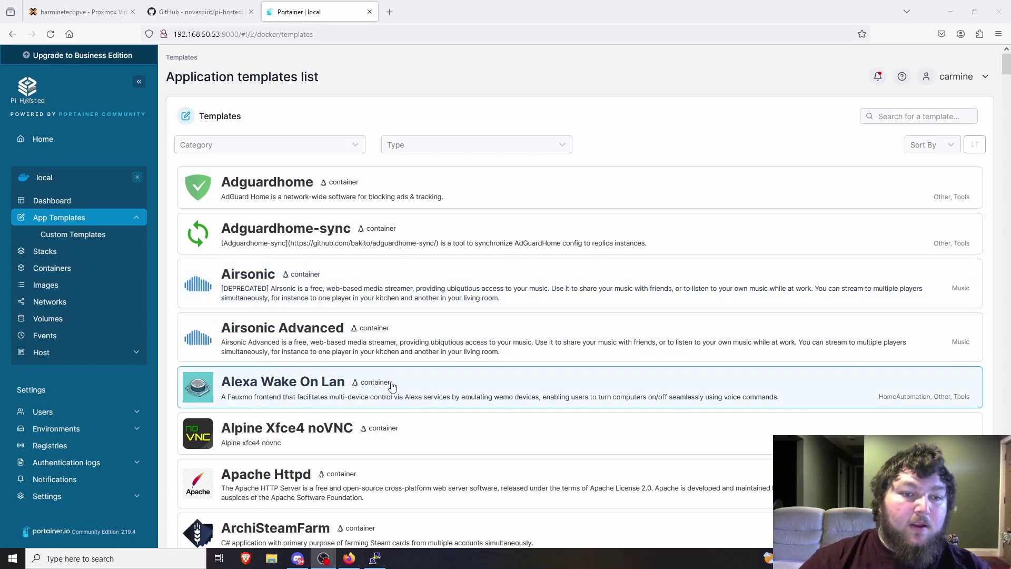
scroll(363, 368, "down", 3)
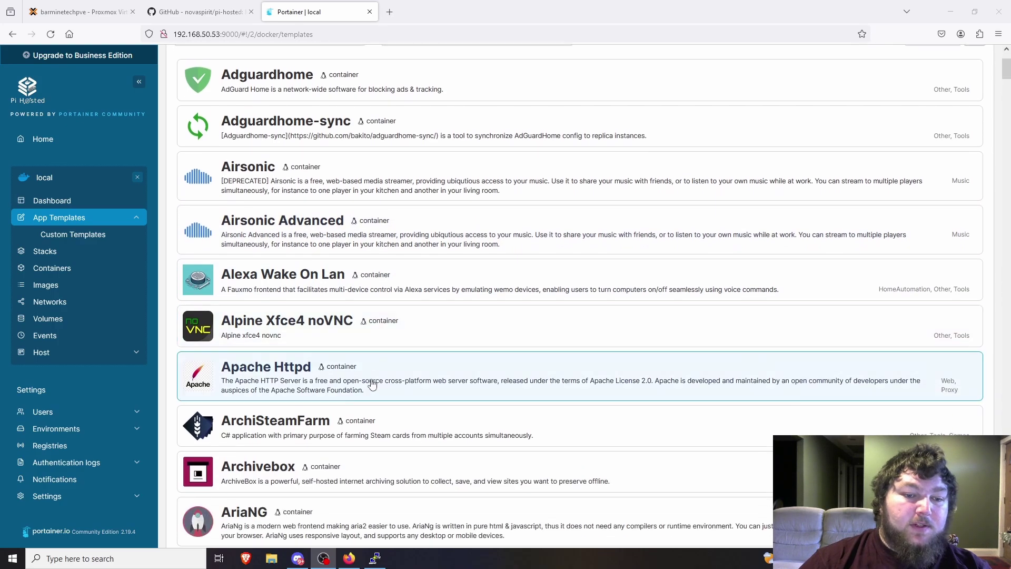
Deploy the Archivebox template container, then bring the SSH terminal forward in a smaller window.
left_click(318, 433)
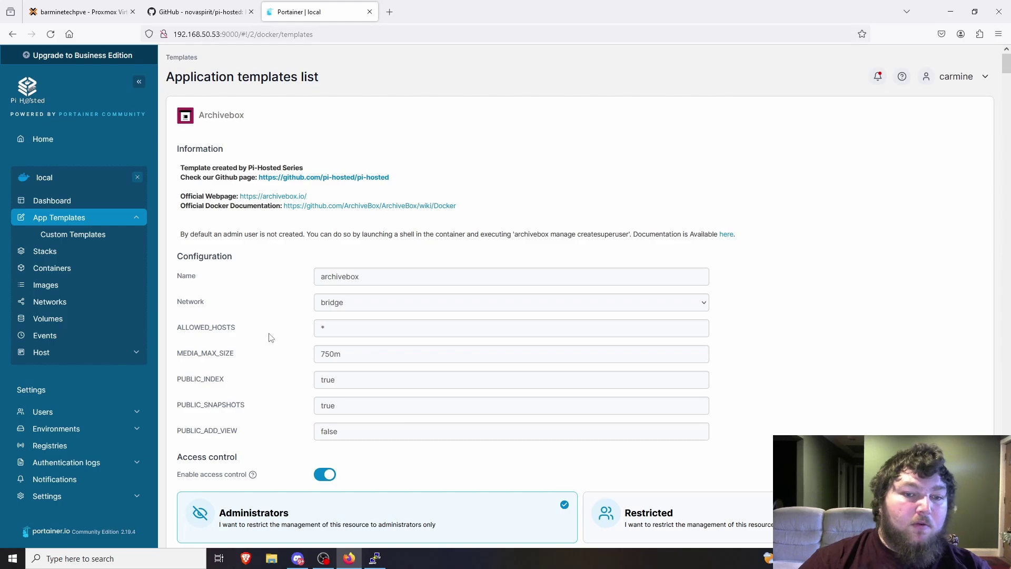
scroll(268, 337, "down", 3)
left_click(236, 437)
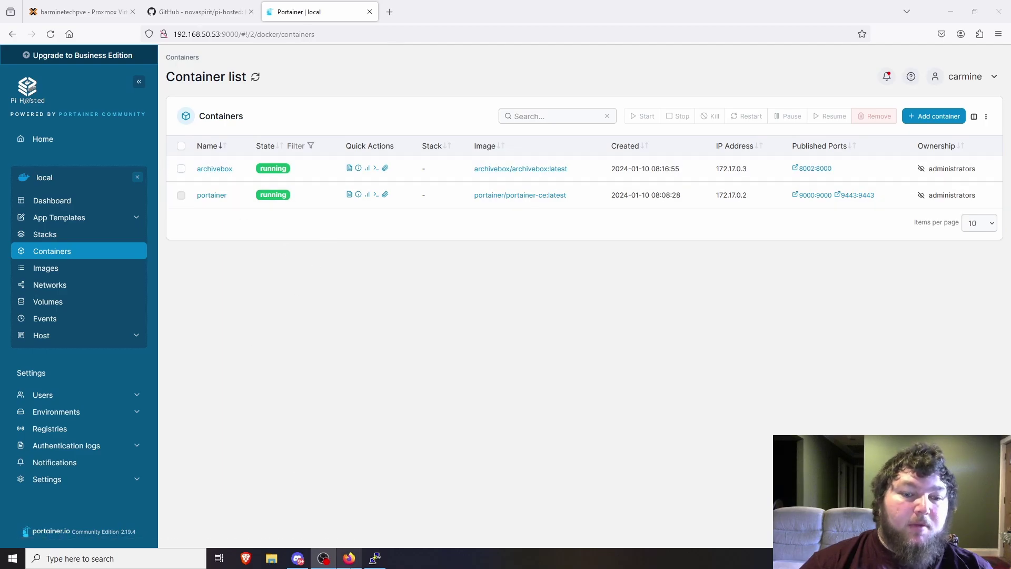
left_click(375, 558)
left_click_drag(308, 16, 490, 55)
Clear the terminal screen and list the home folder's contents with dir.
type("clear")
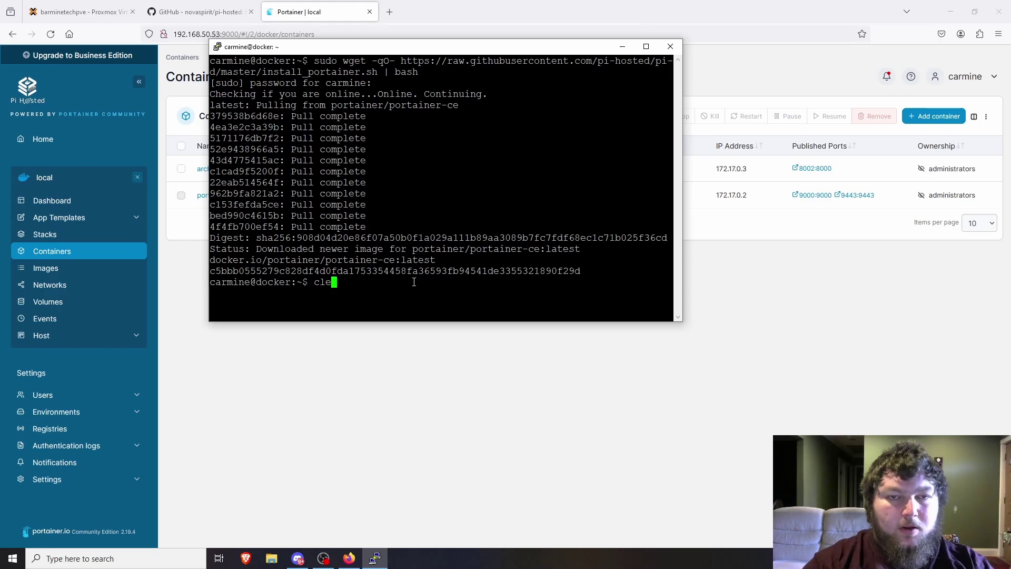
key("Return")
type("sud")
key("BackSpace")
key("BackSpace")
key("BackSpace")
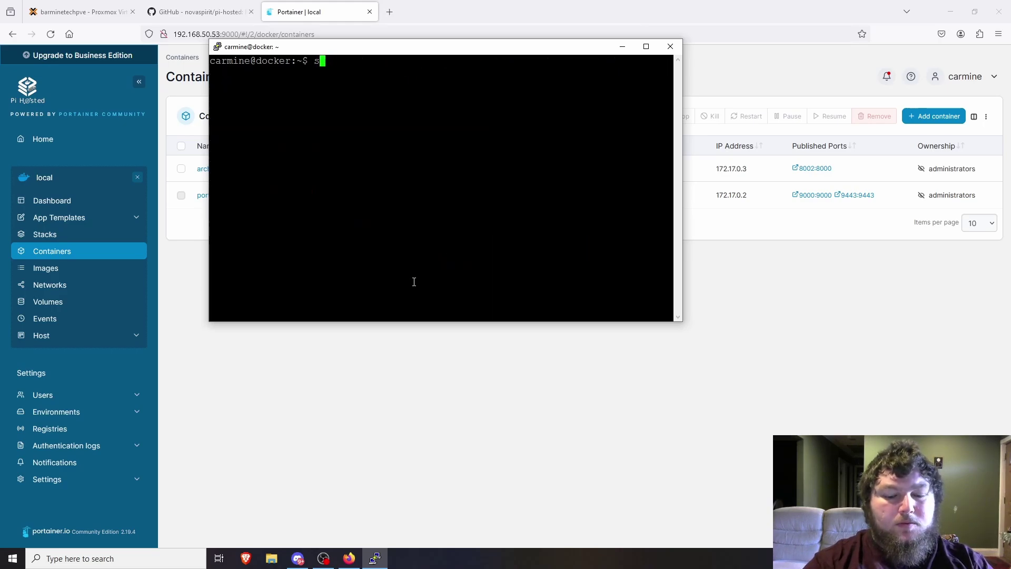
type("dir")
key("Return")
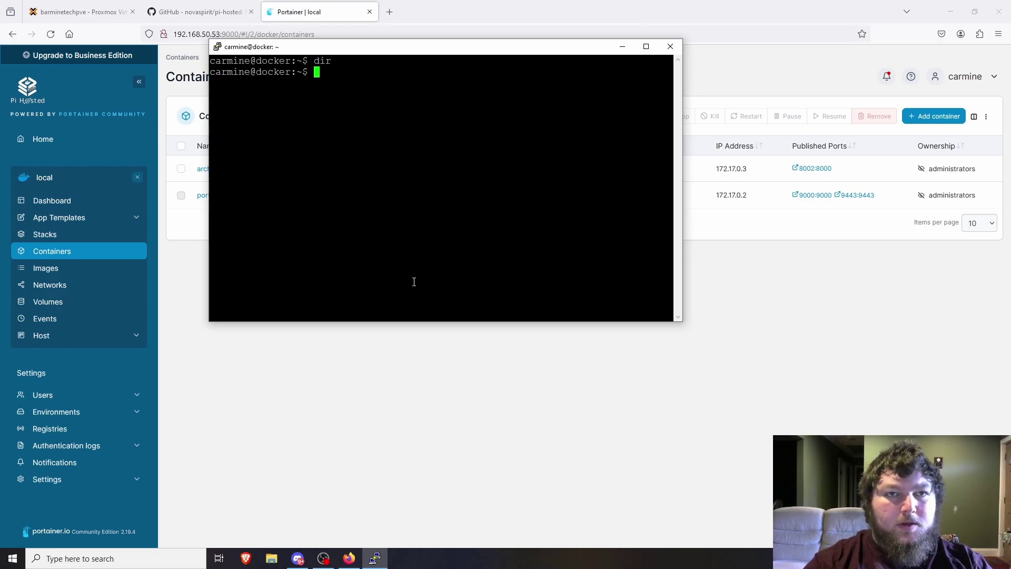
Navigate through /portainer, Files and AppData, listing each folder's contents.
type("cd /port")
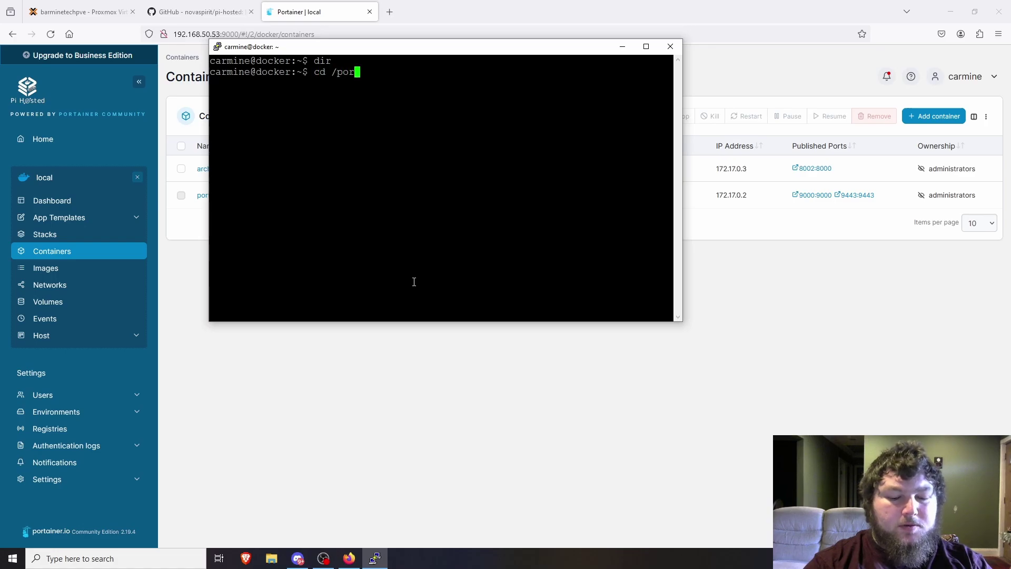
key("Tab")
key("Return")
type("dir")
key("Return")
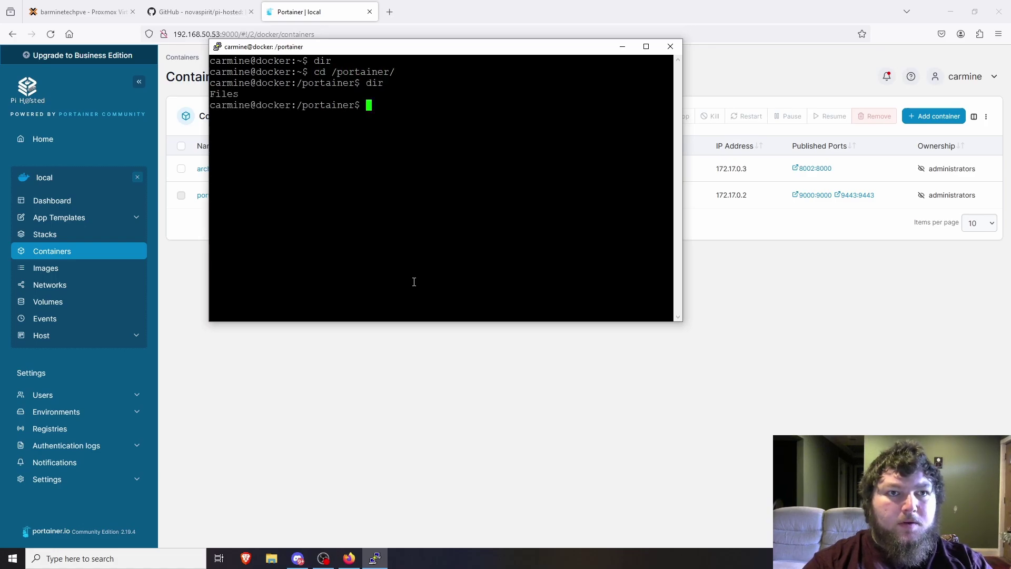
type("cd F")
key("Tab")
key("Return")
type("ls")
key("Return")
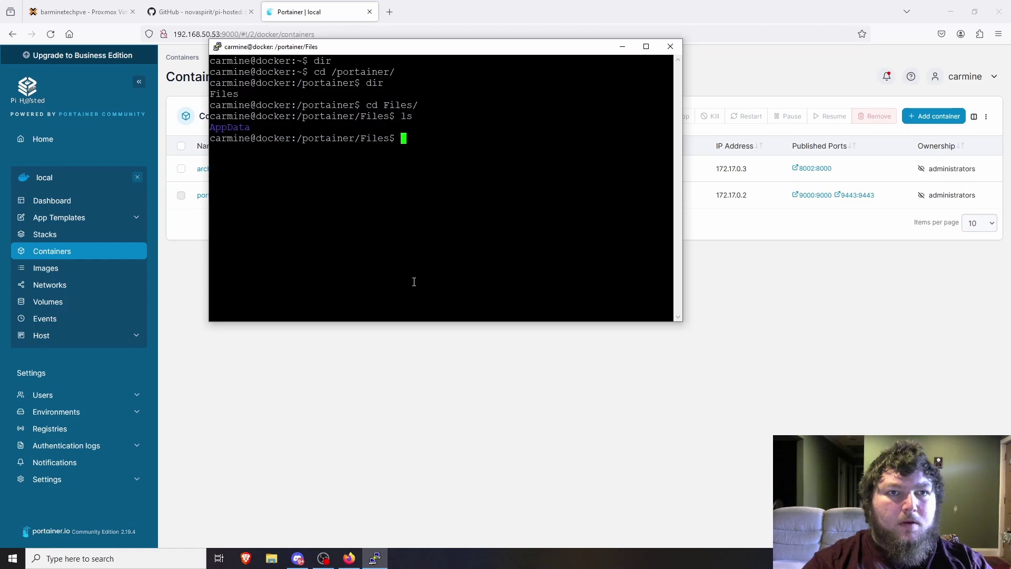
type("cd AP")
key("Tab")
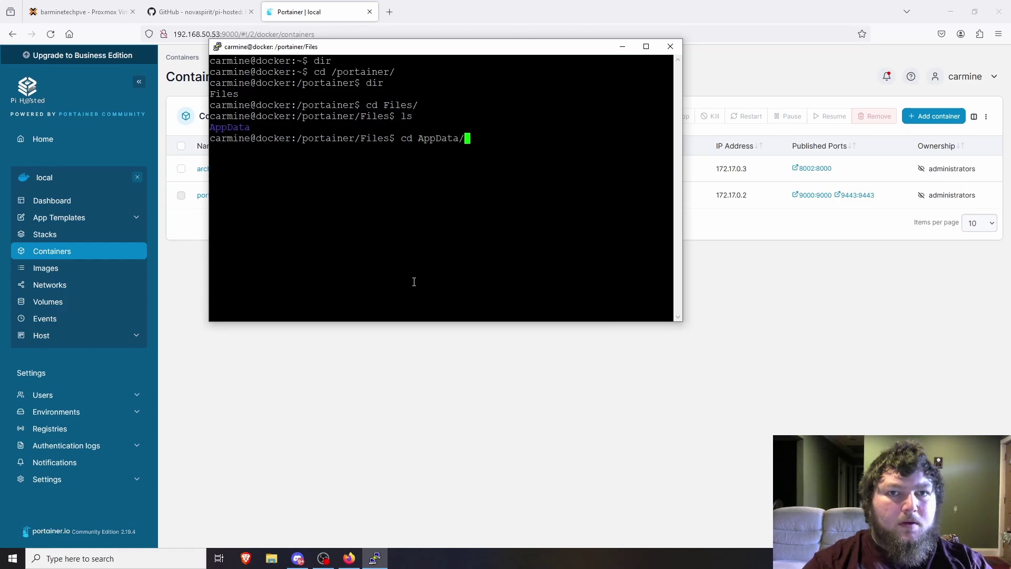
key("Return")
type("dir")
key("Return")
Enter the Config folder, list it, and highlight the archivebox folder name.
type("cd C")
key("Tab")
type("q")
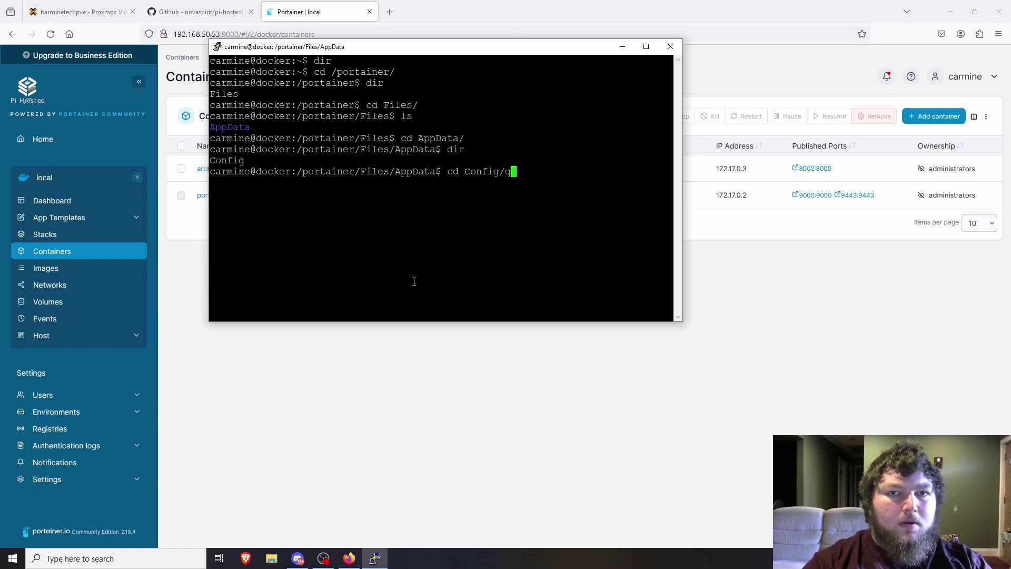
key("Return")
key("Up")
key("BackSpace")
key("Return")
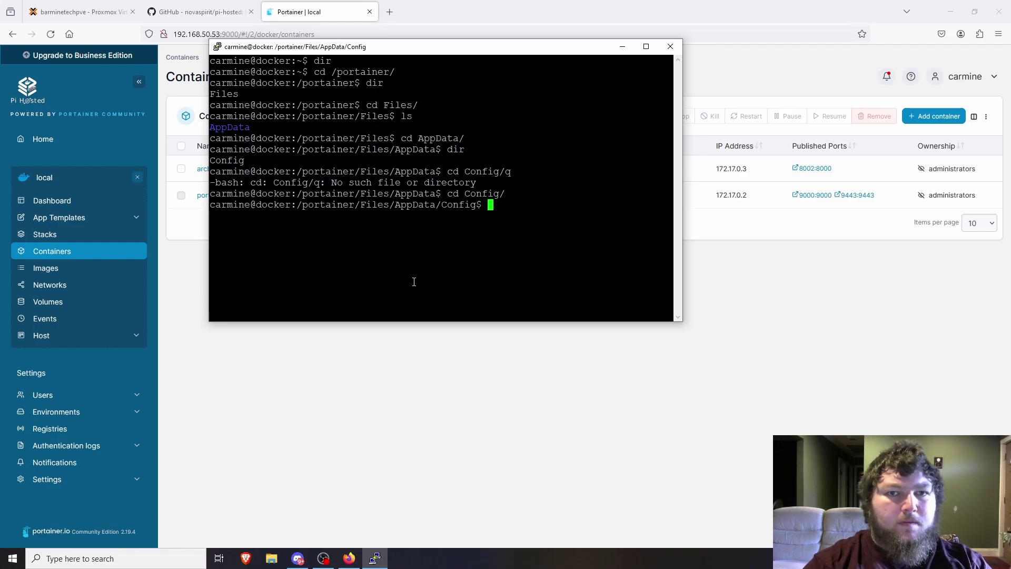
type("dir")
key("Return")
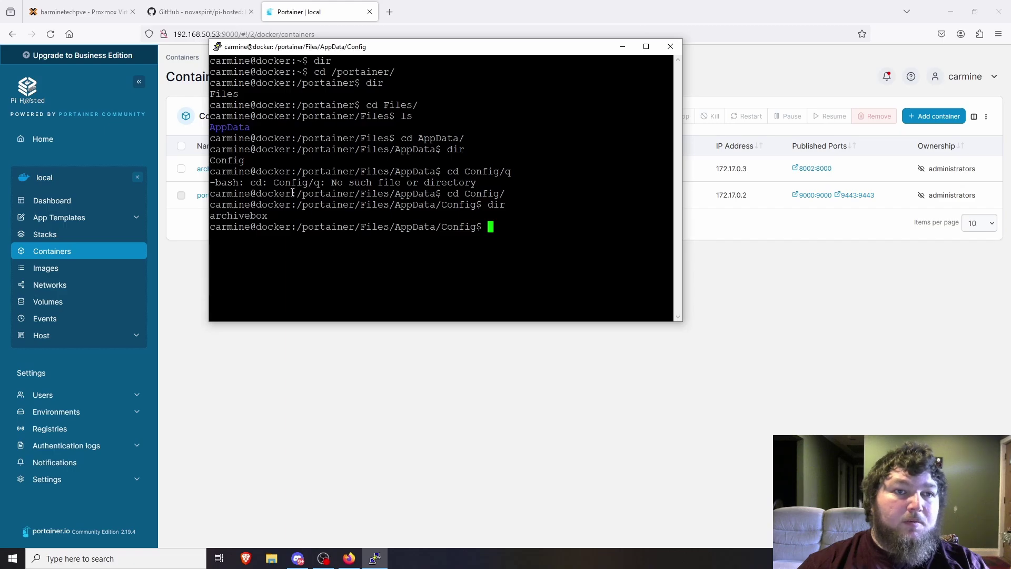
left_click_drag(274, 217, 216, 218)
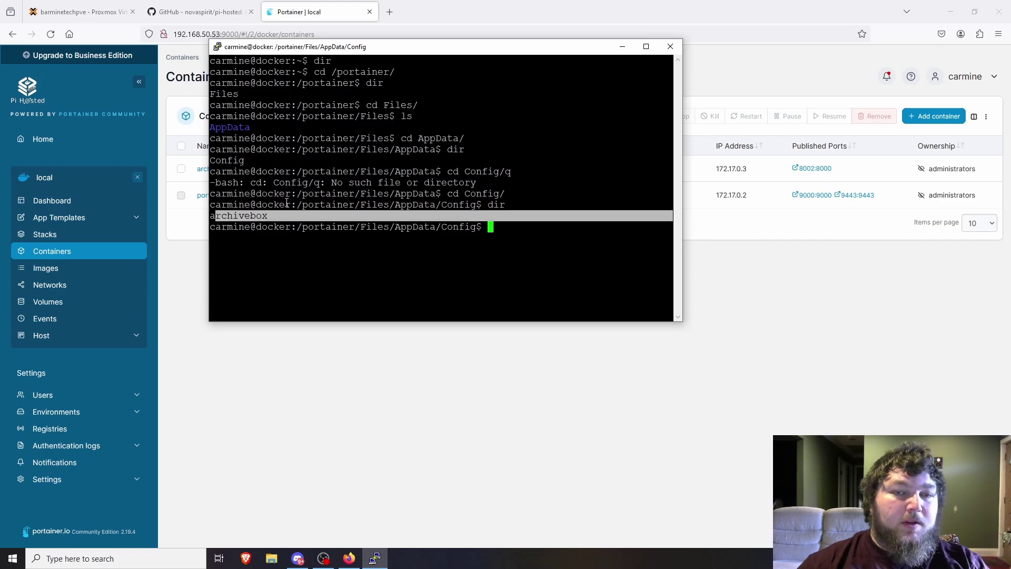
left_click(355, 253)
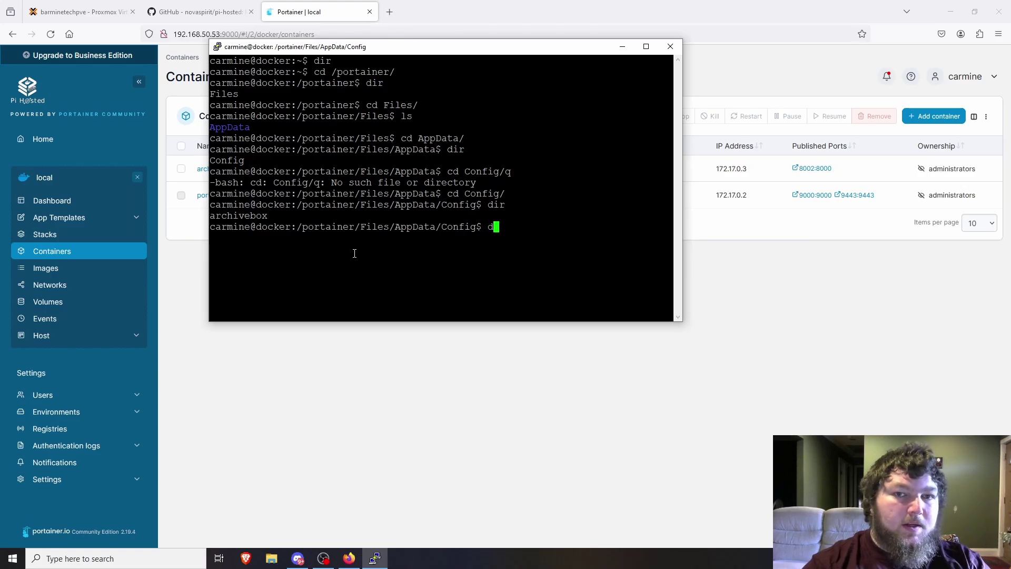
List the archivebox folder (archive, ArchiveBox.conf, index.sqlite3, logs, sources), return to Config, then bring the browser forward.
type("cd archivebox/")
key("Return")
type("ls")
key("Return")
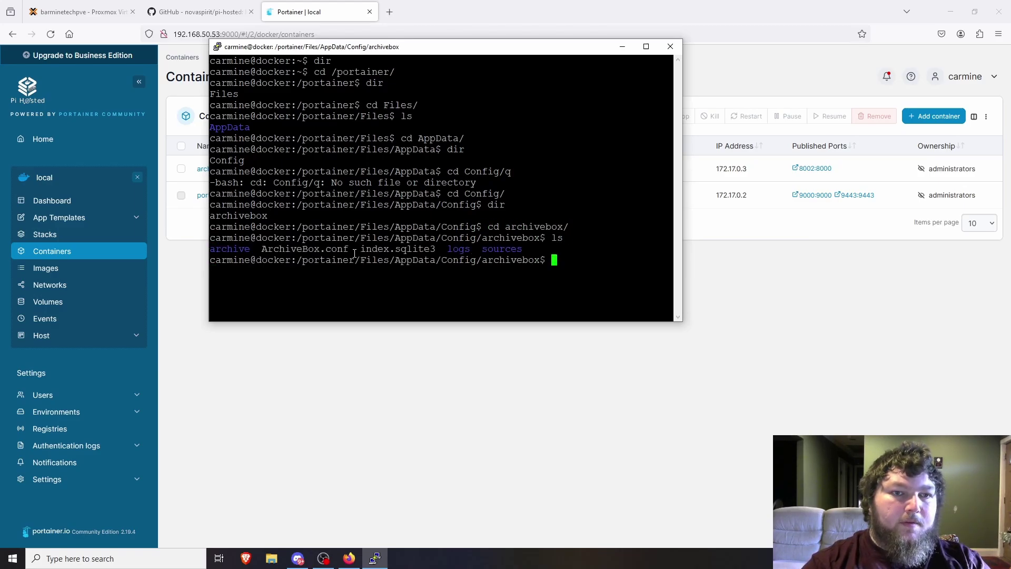
type("c")
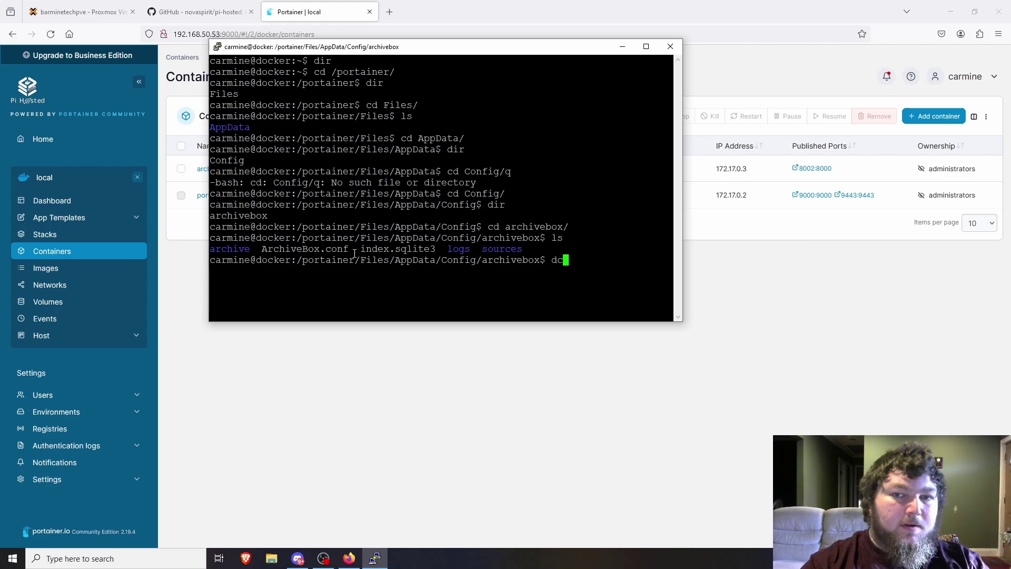
type("d ..")
key("Return")
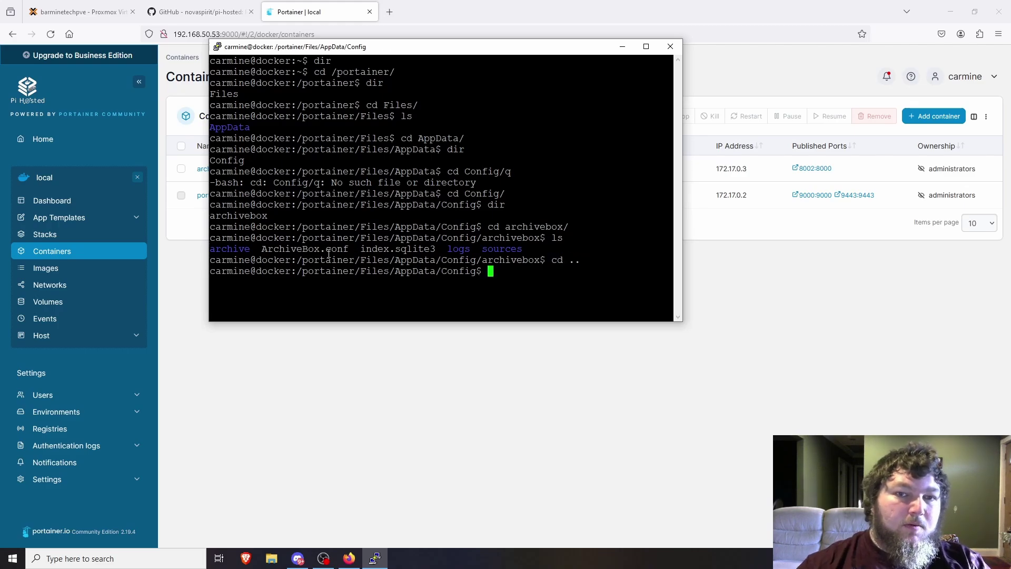
left_click_drag(301, 263, 527, 266)
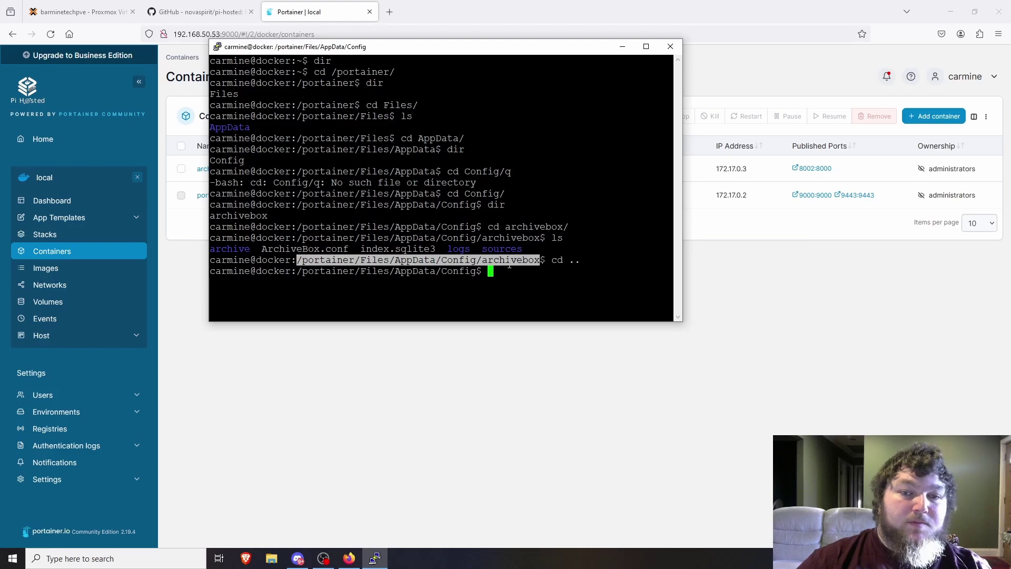
left_click(296, 330)
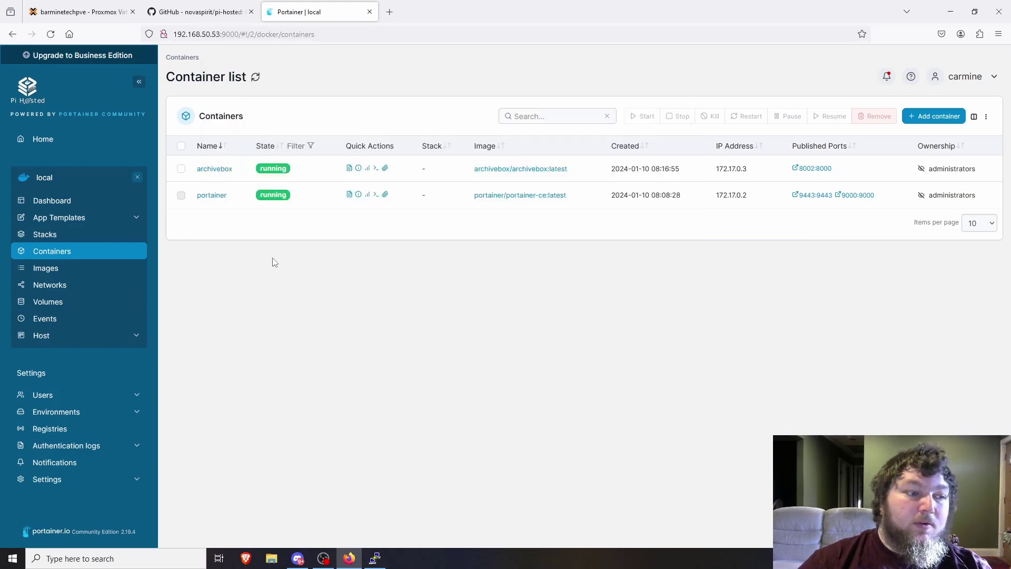
Switch to the Proxmox VE browser tab showing the Docker VM 102 summary.
key("ctrl+1")
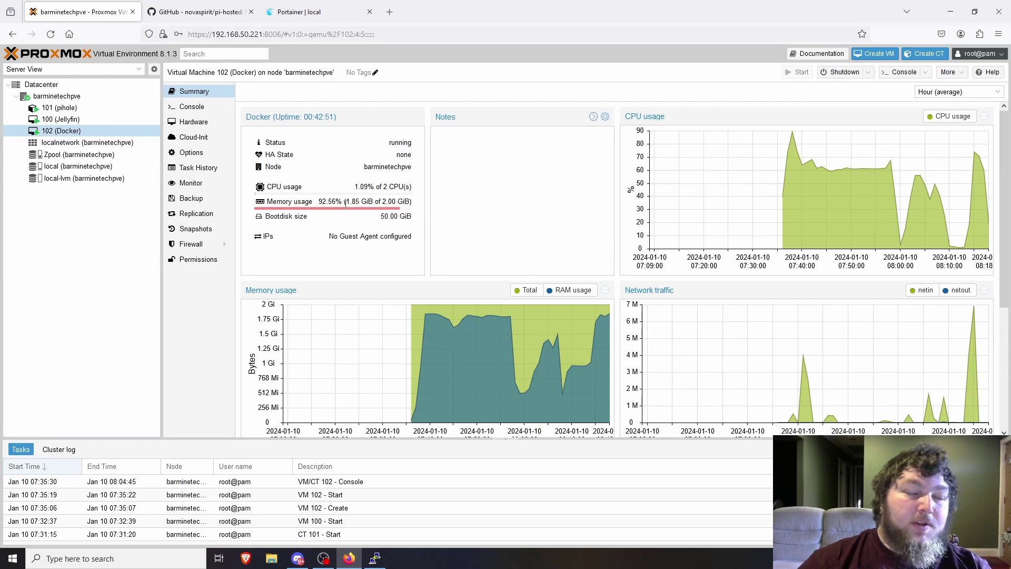
left_click(88, 100)
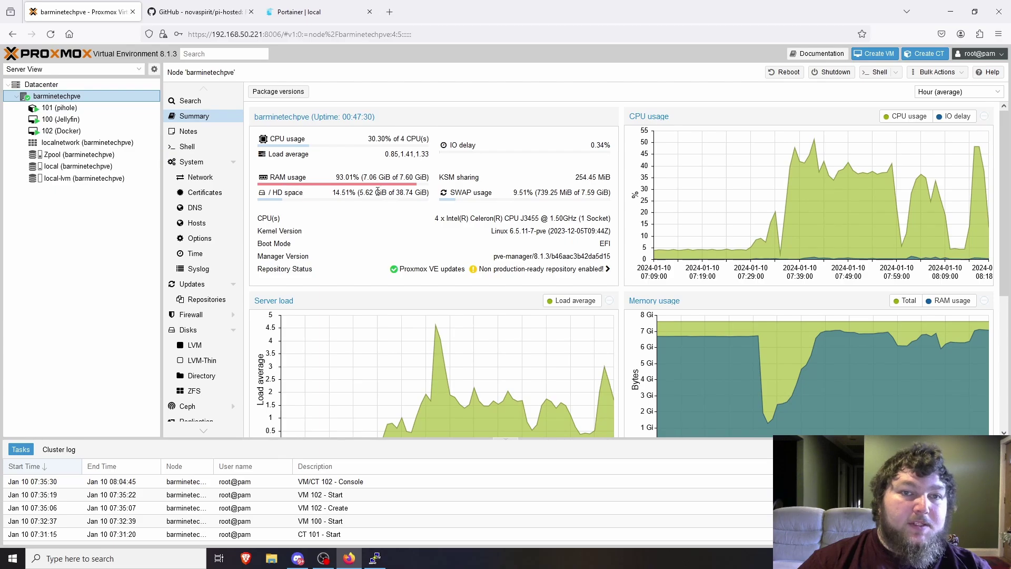
left_click(87, 132)
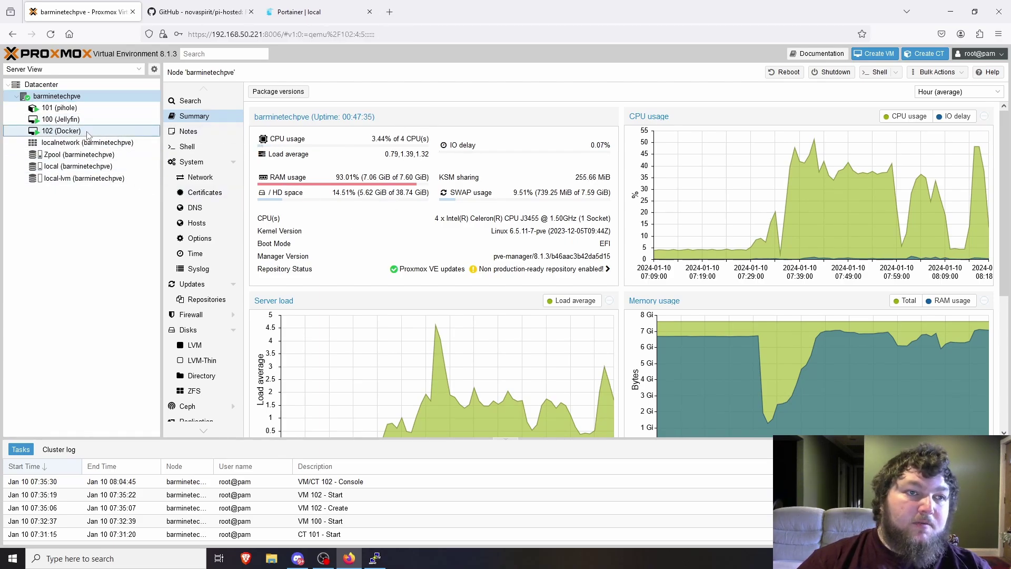